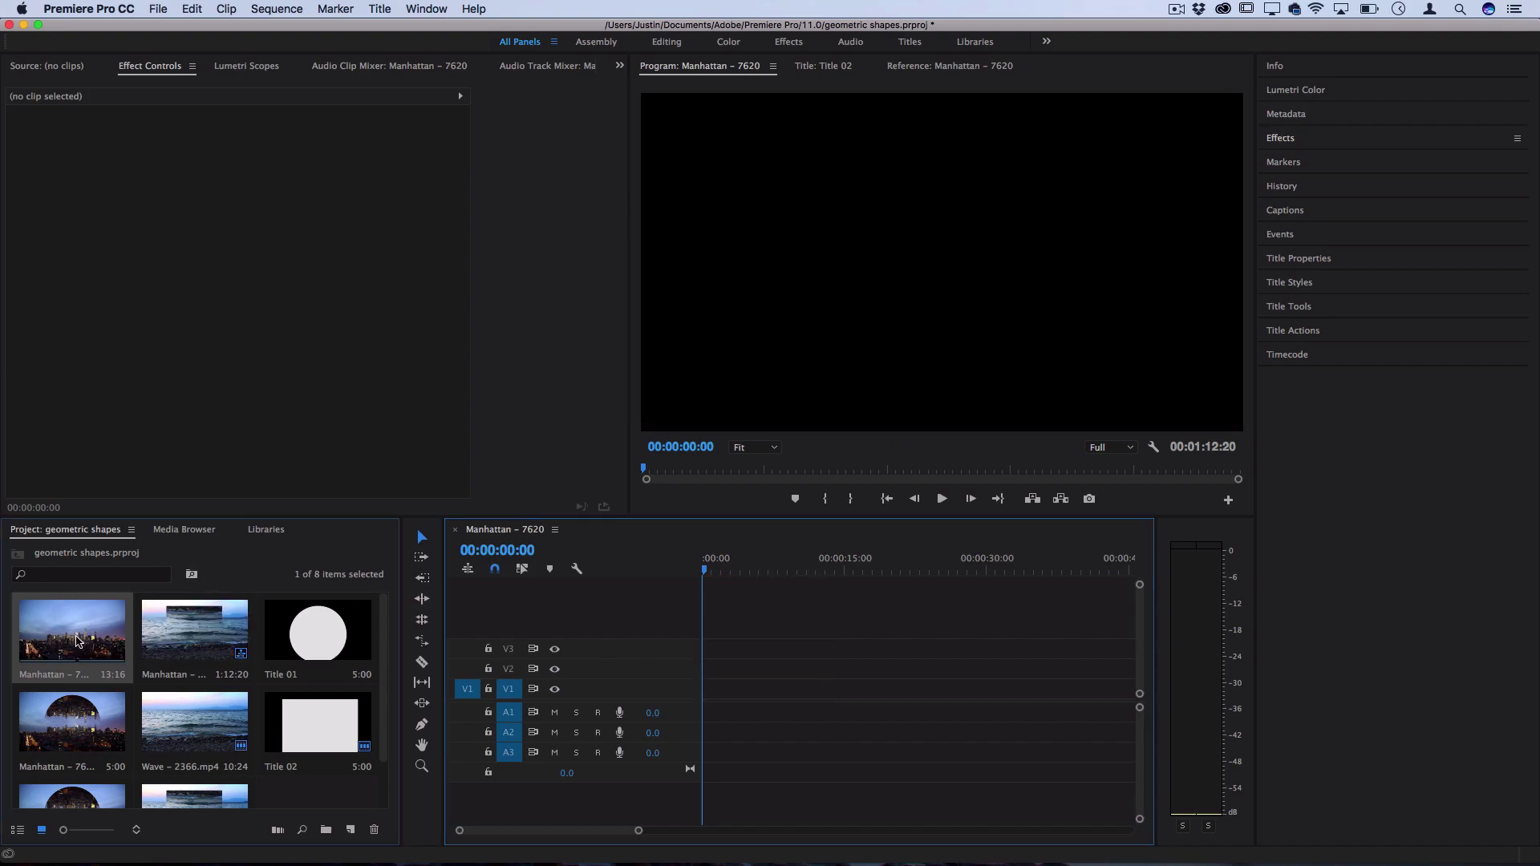
Place the Manhattan clip on video track 1 at the start and scrub into it.
double_click(72, 629)
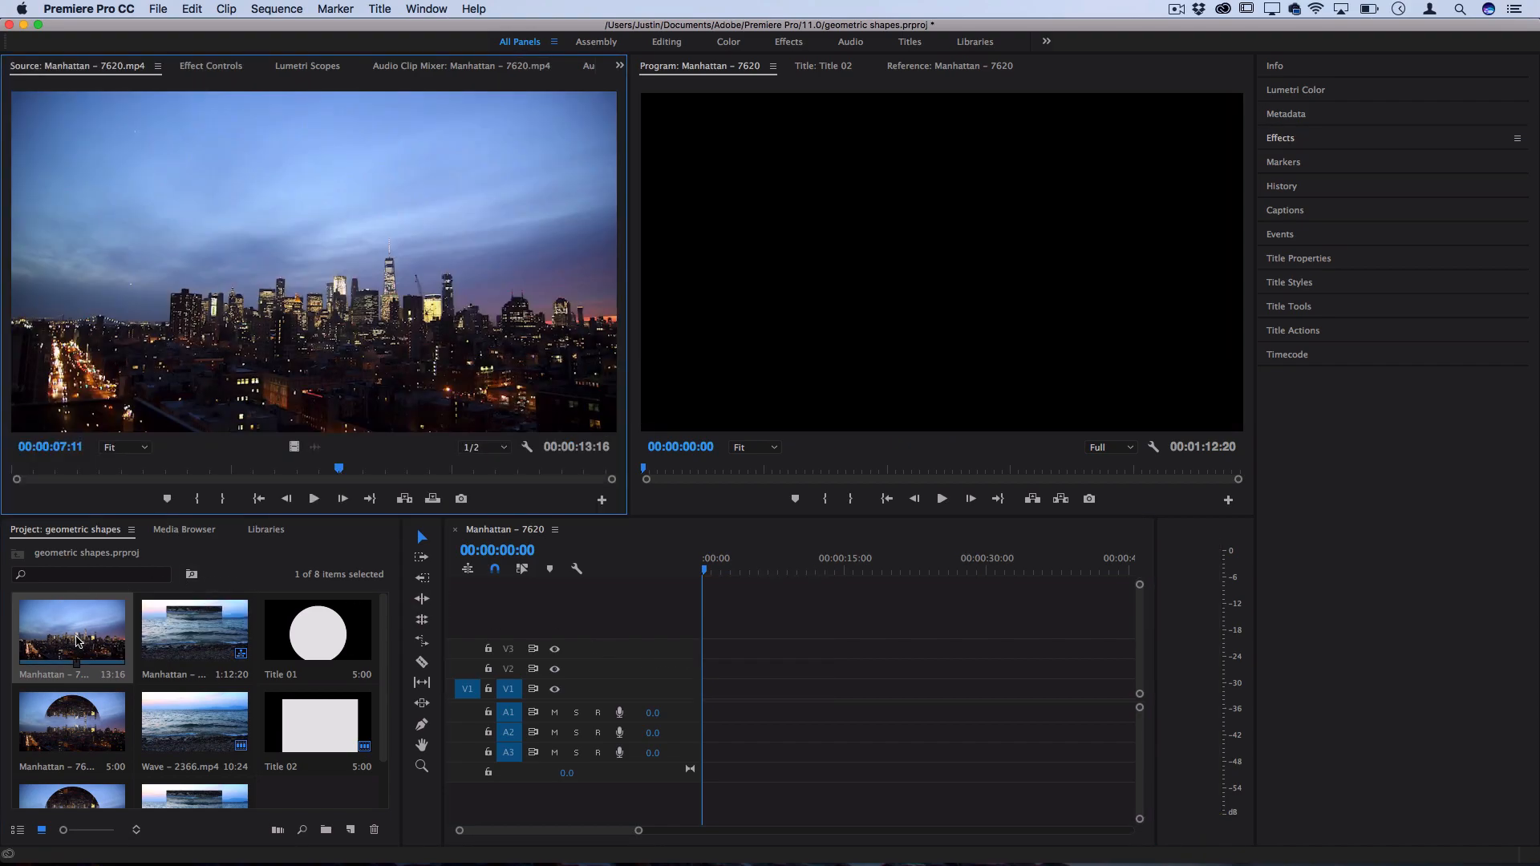
drag(73, 630, 710, 692)
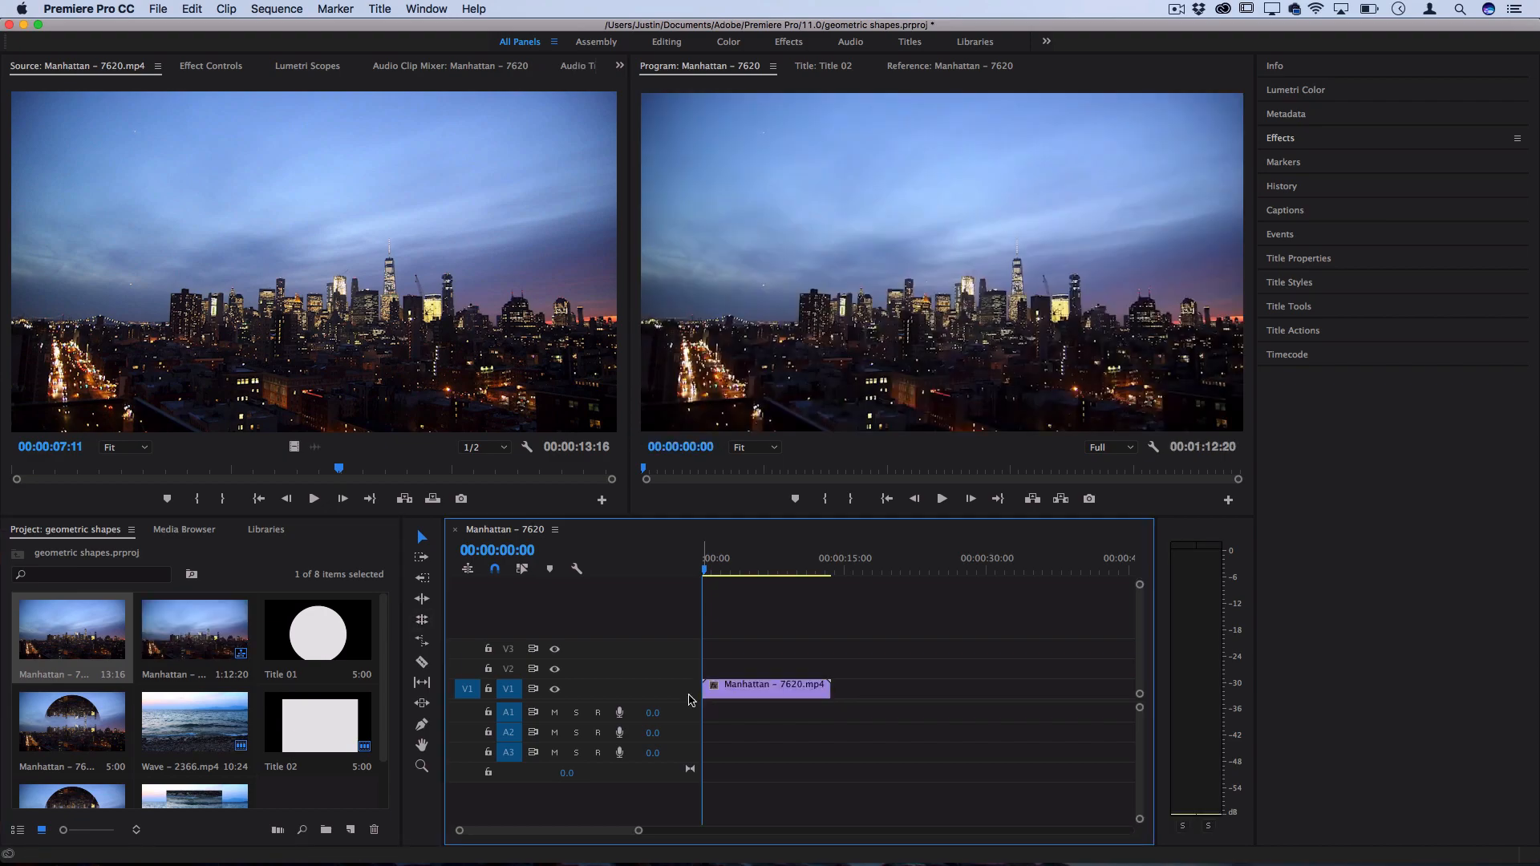
drag(706, 566, 746, 575)
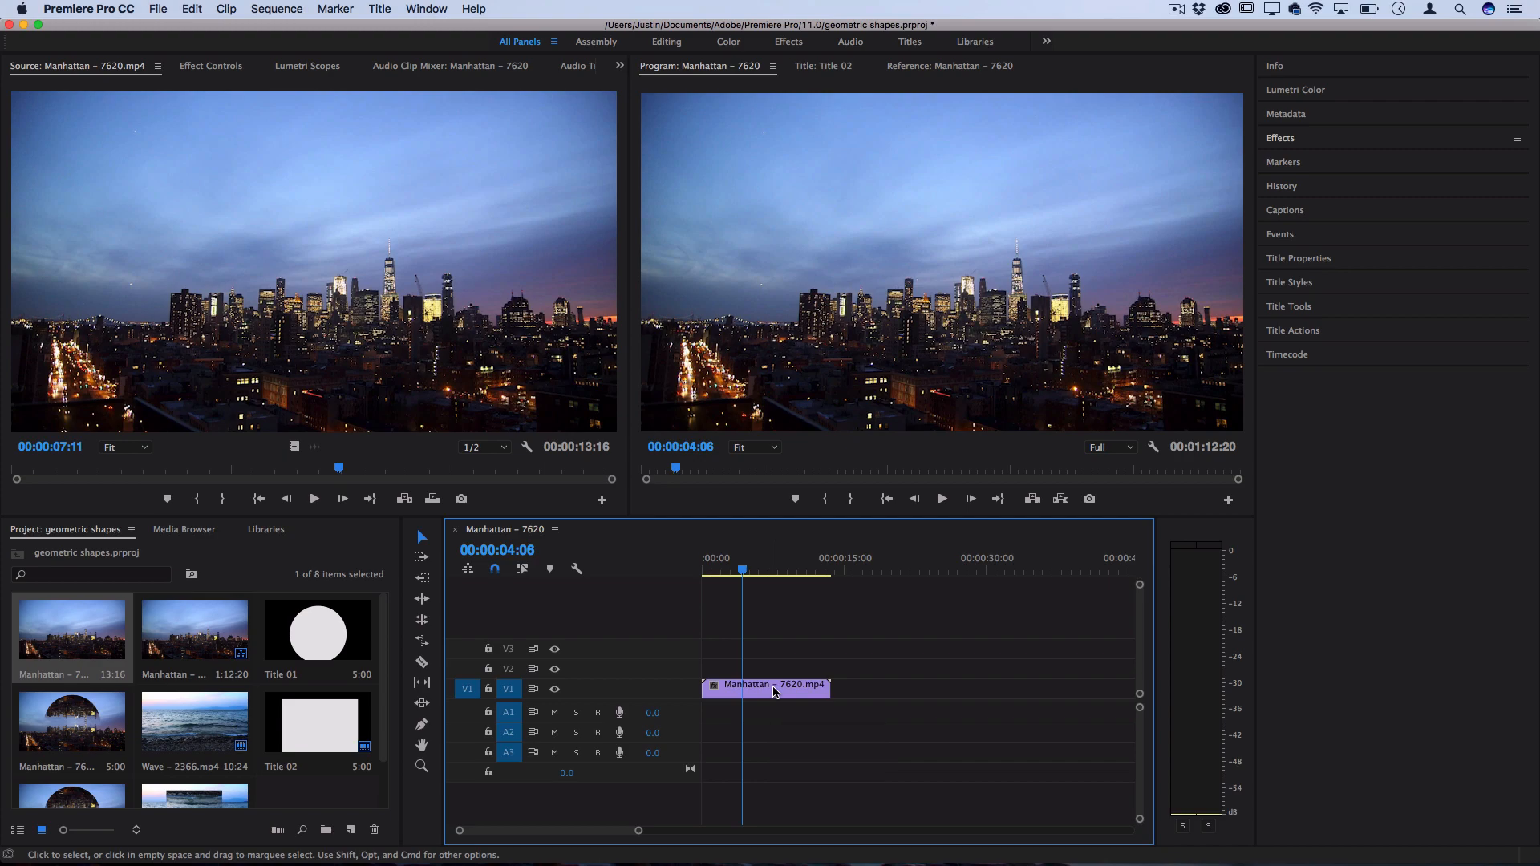
Option-drag a duplicate of the Manhattan clip onto video track 2 above the original.
alt+click(773, 690)
drag(773, 690, 790, 669)
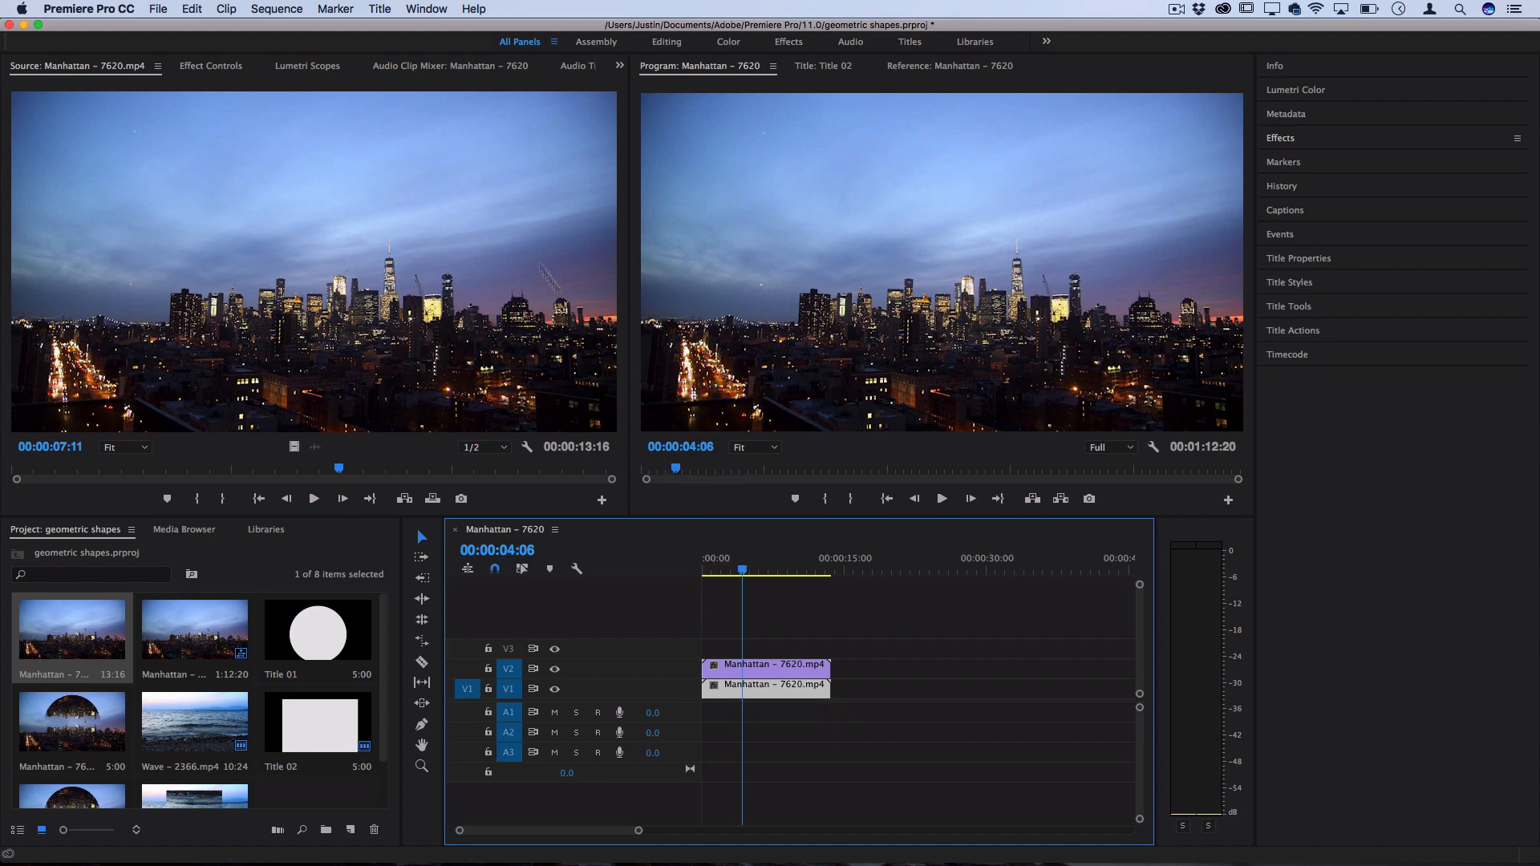
Create a Default Still title named Title 03 and show the title drawing tools.
click(379, 9)
mouse_move(402, 53)
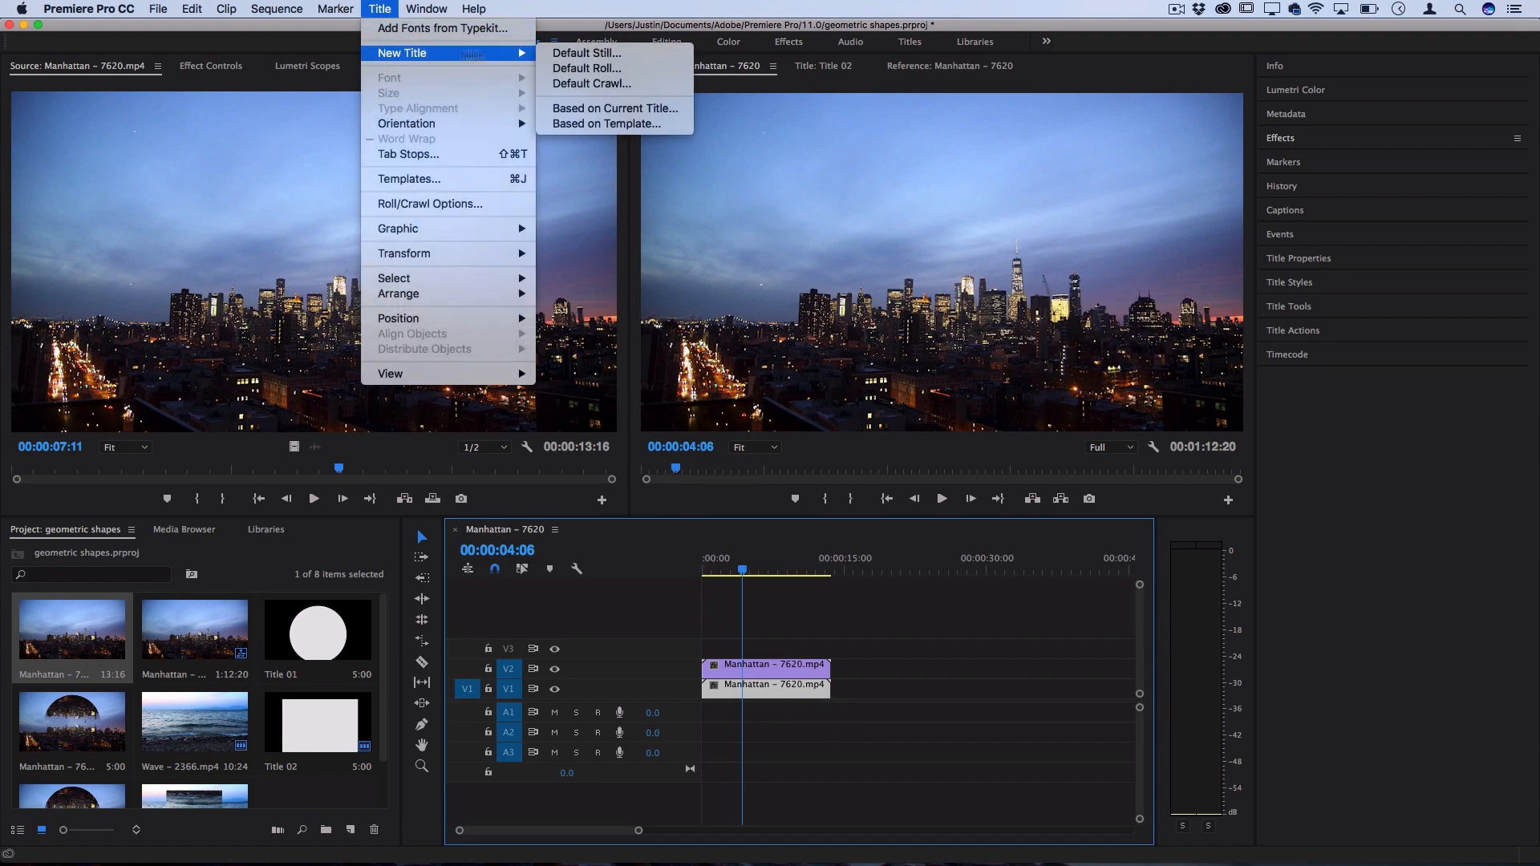
click(581, 55)
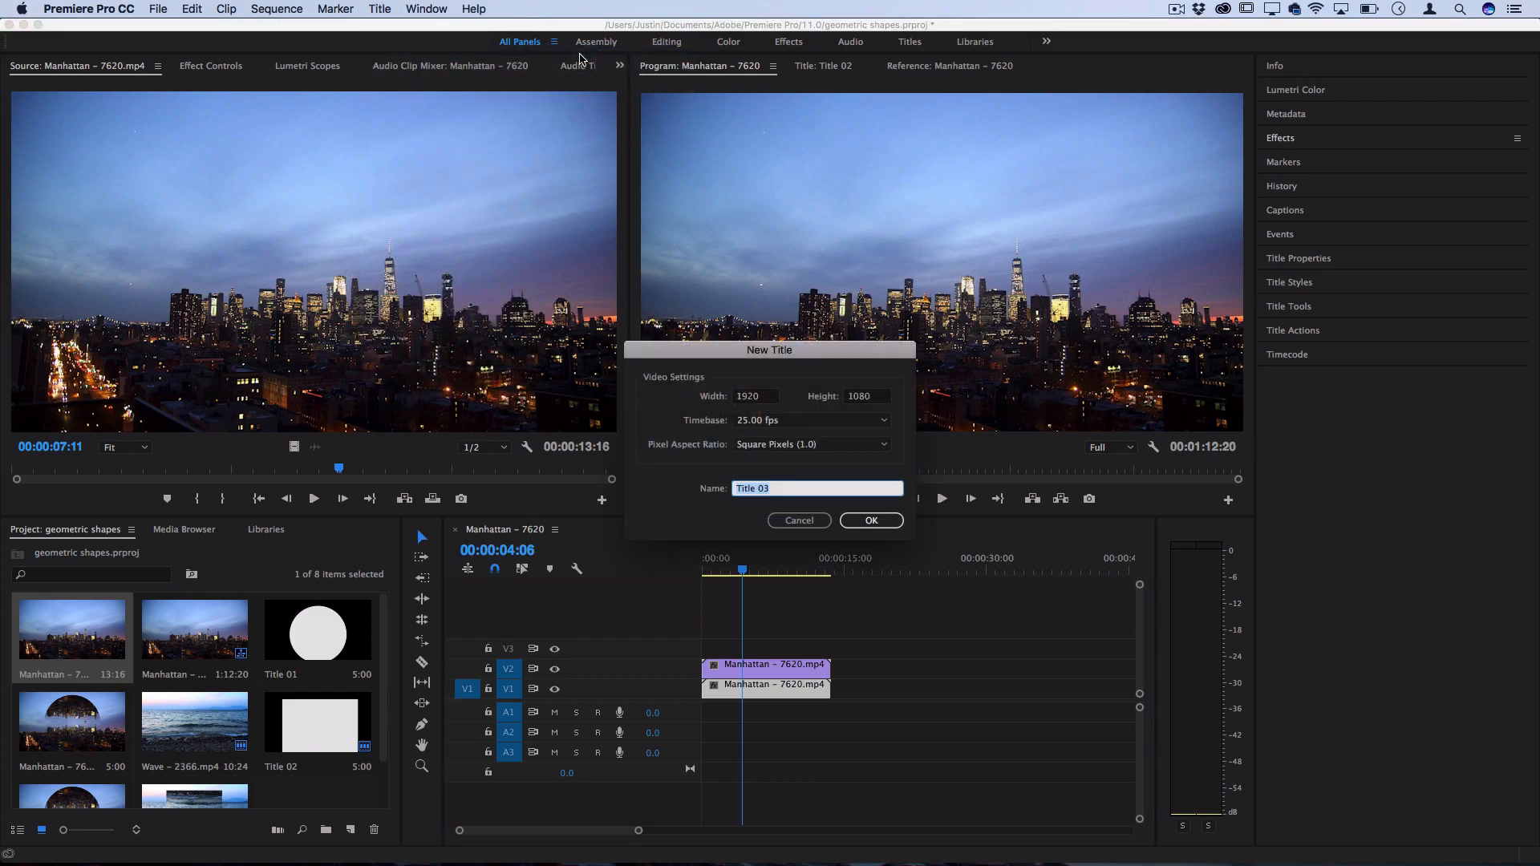
key(Return)
click(1292, 308)
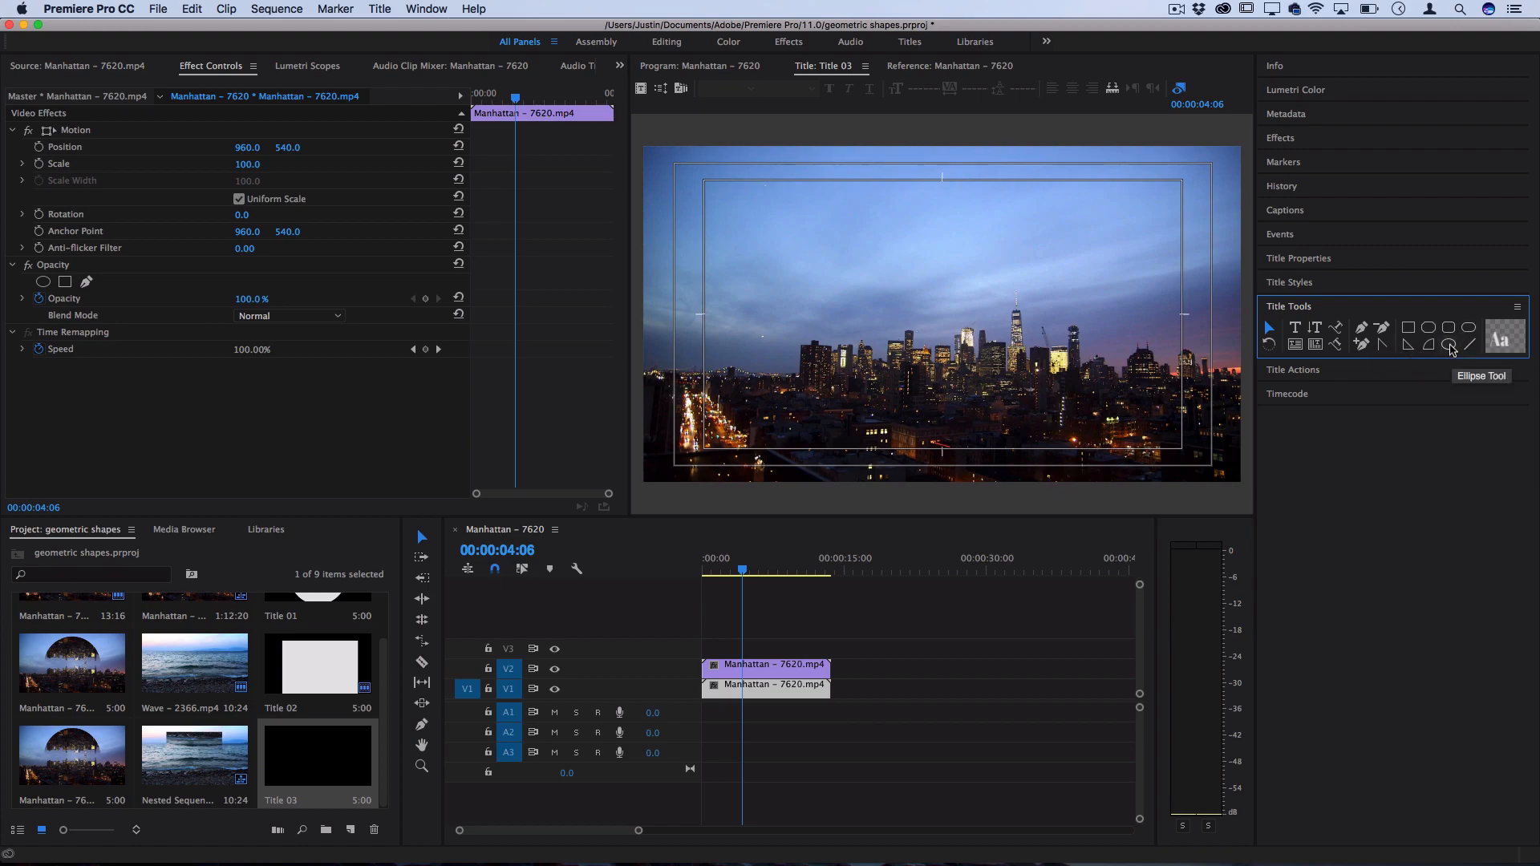
Draw a large white circle with the Ellipse Tool and centre it over the skyline.
click(1449, 345)
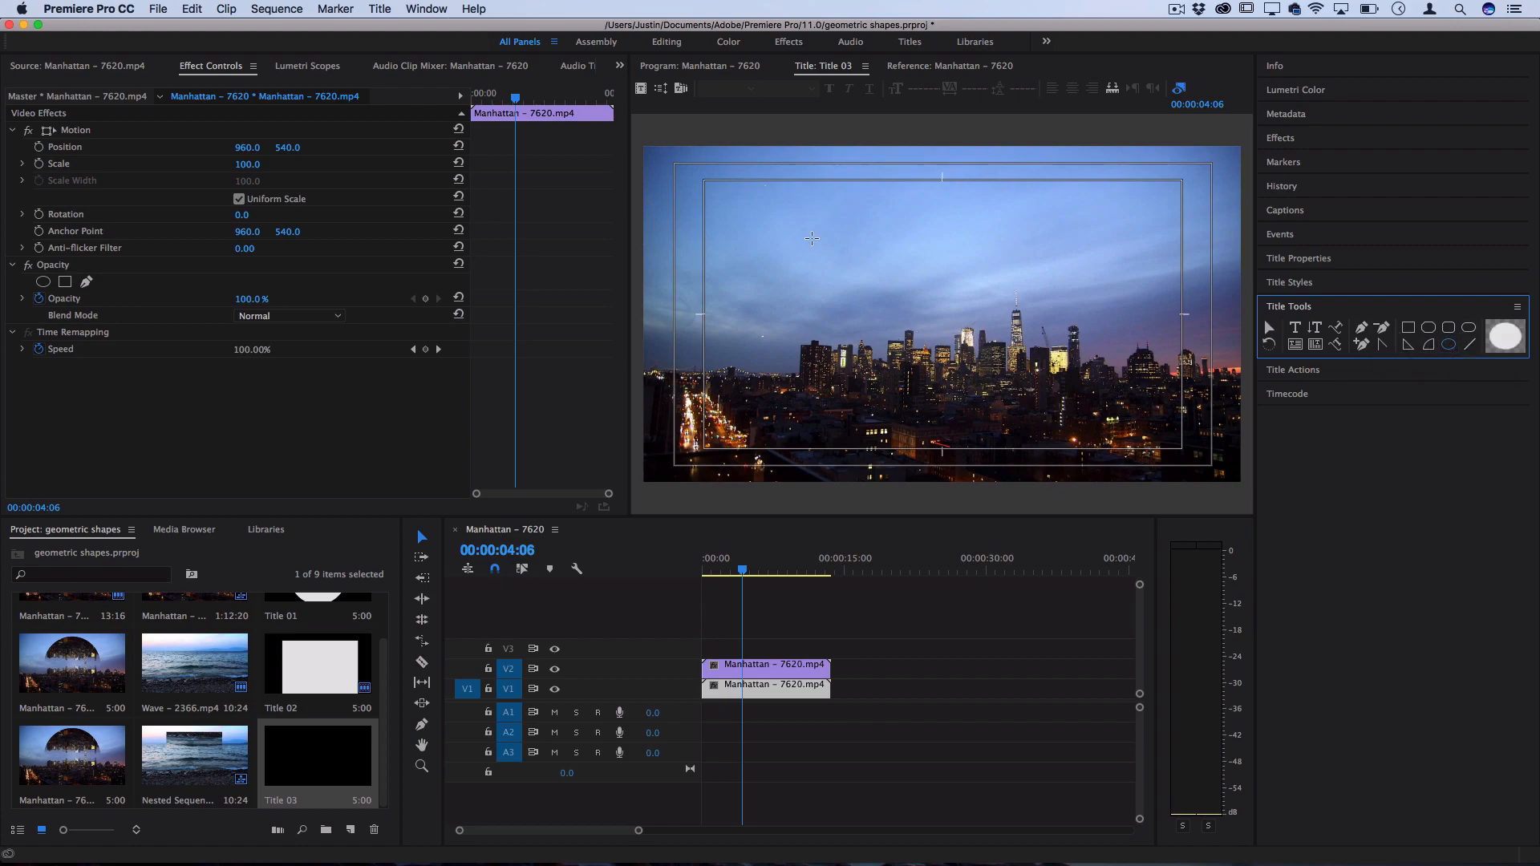
drag(834, 227, 1080, 472)
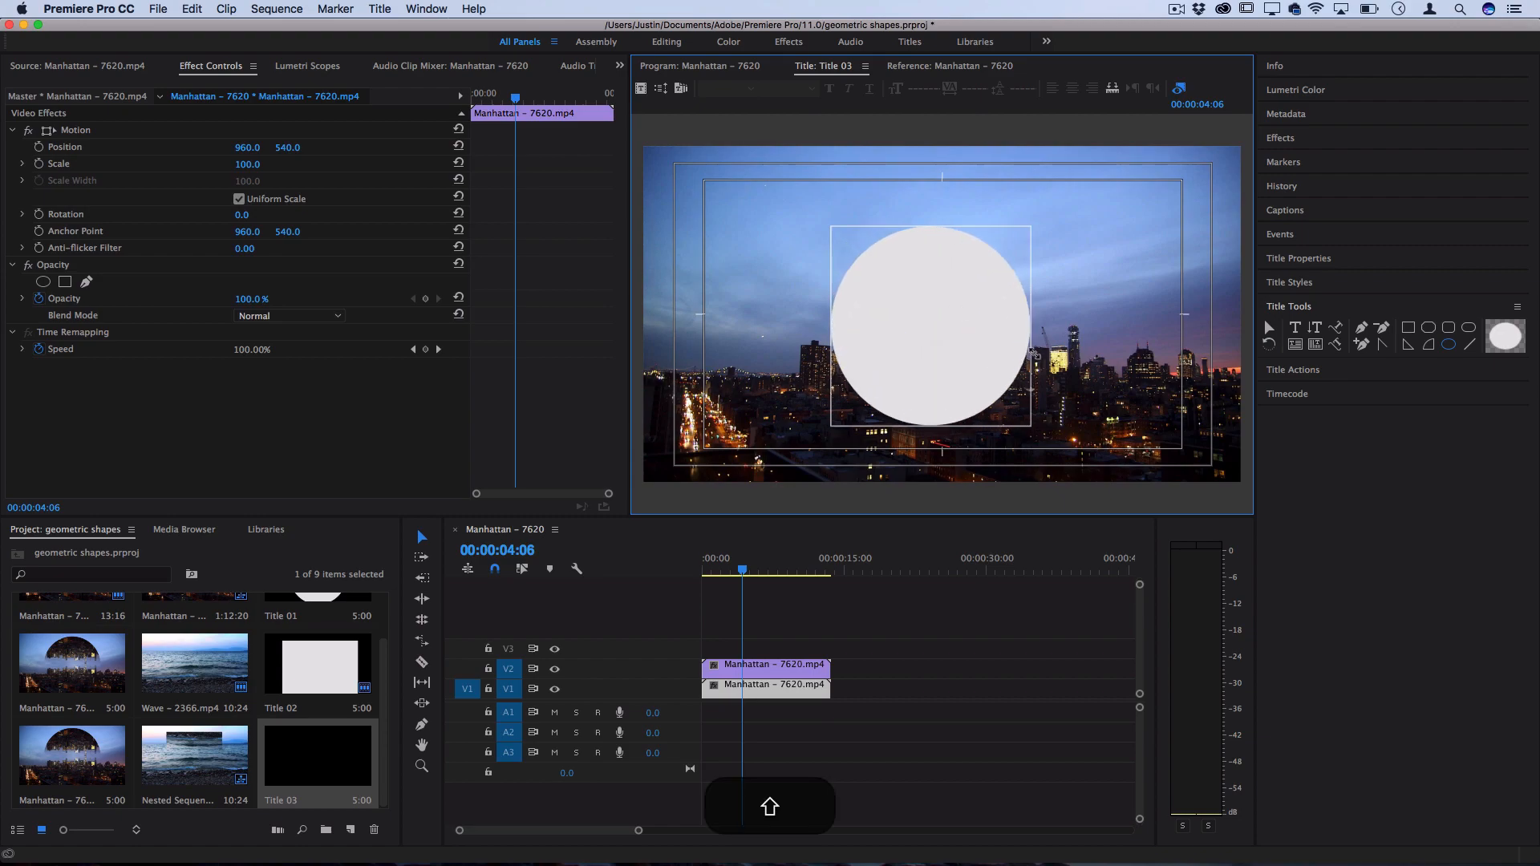
drag(1083, 382, 1169, 415)
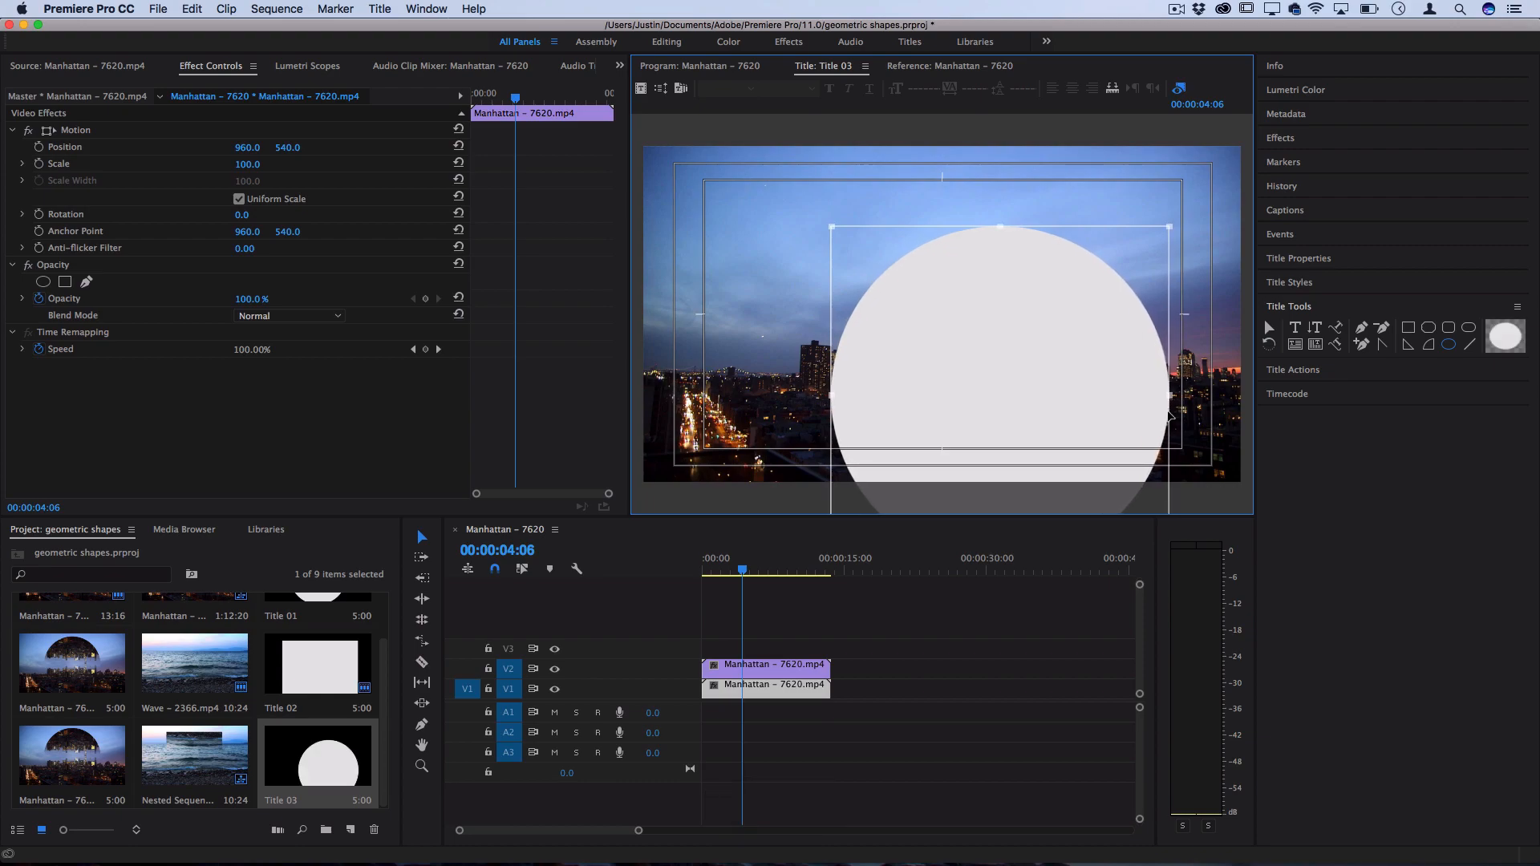
mouse_move(1012, 331)
mouse_down()
mouse_move(926, 276)
mouse_move(952, 276)
mouse_up()
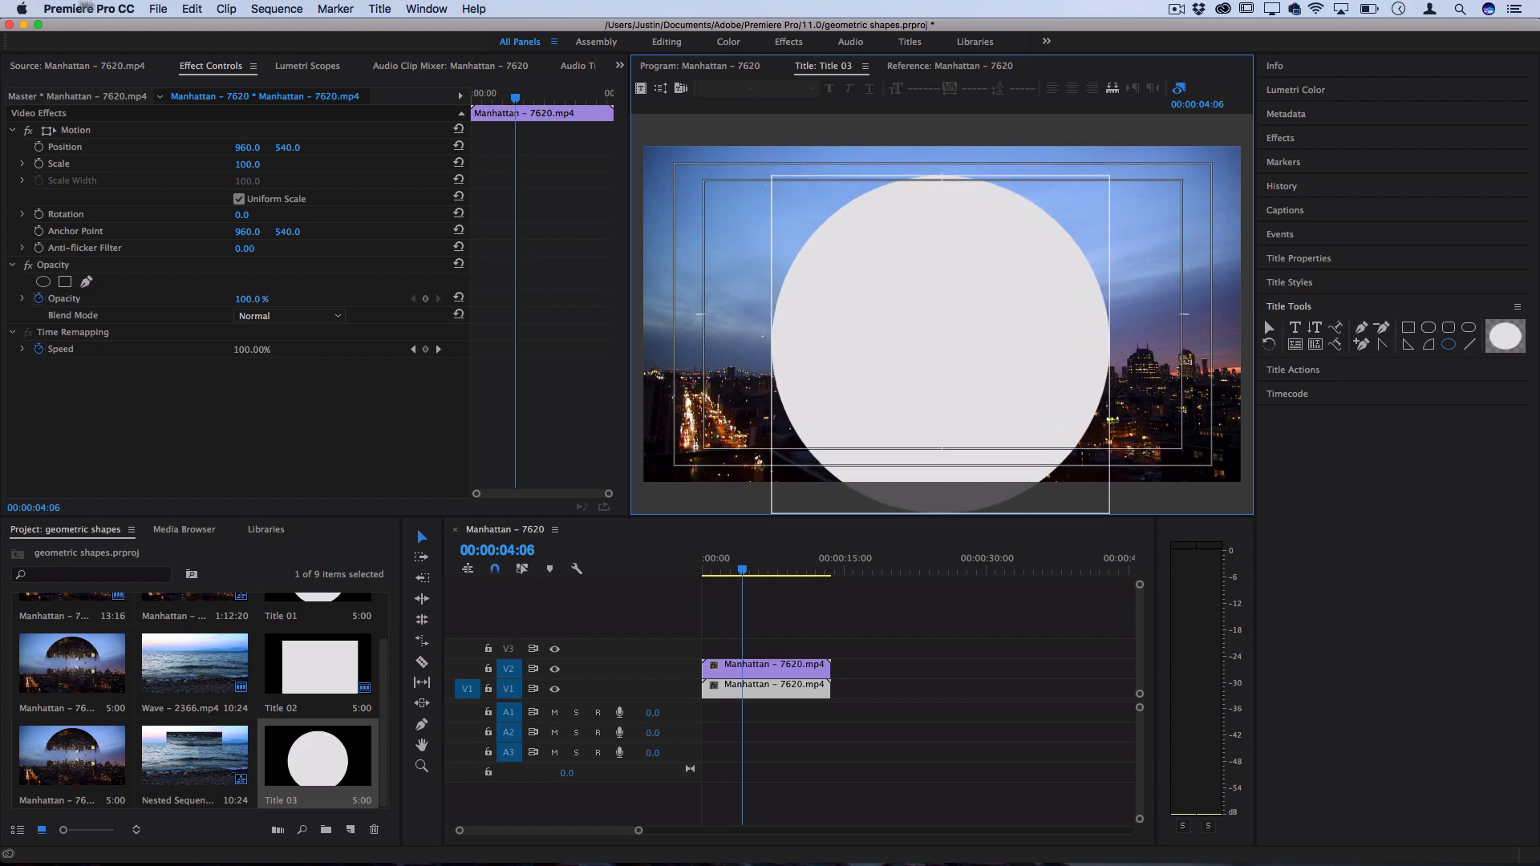
Select the white circle and nudge it slightly upward on the title.
click(158, 8)
mouse_move(171, 28)
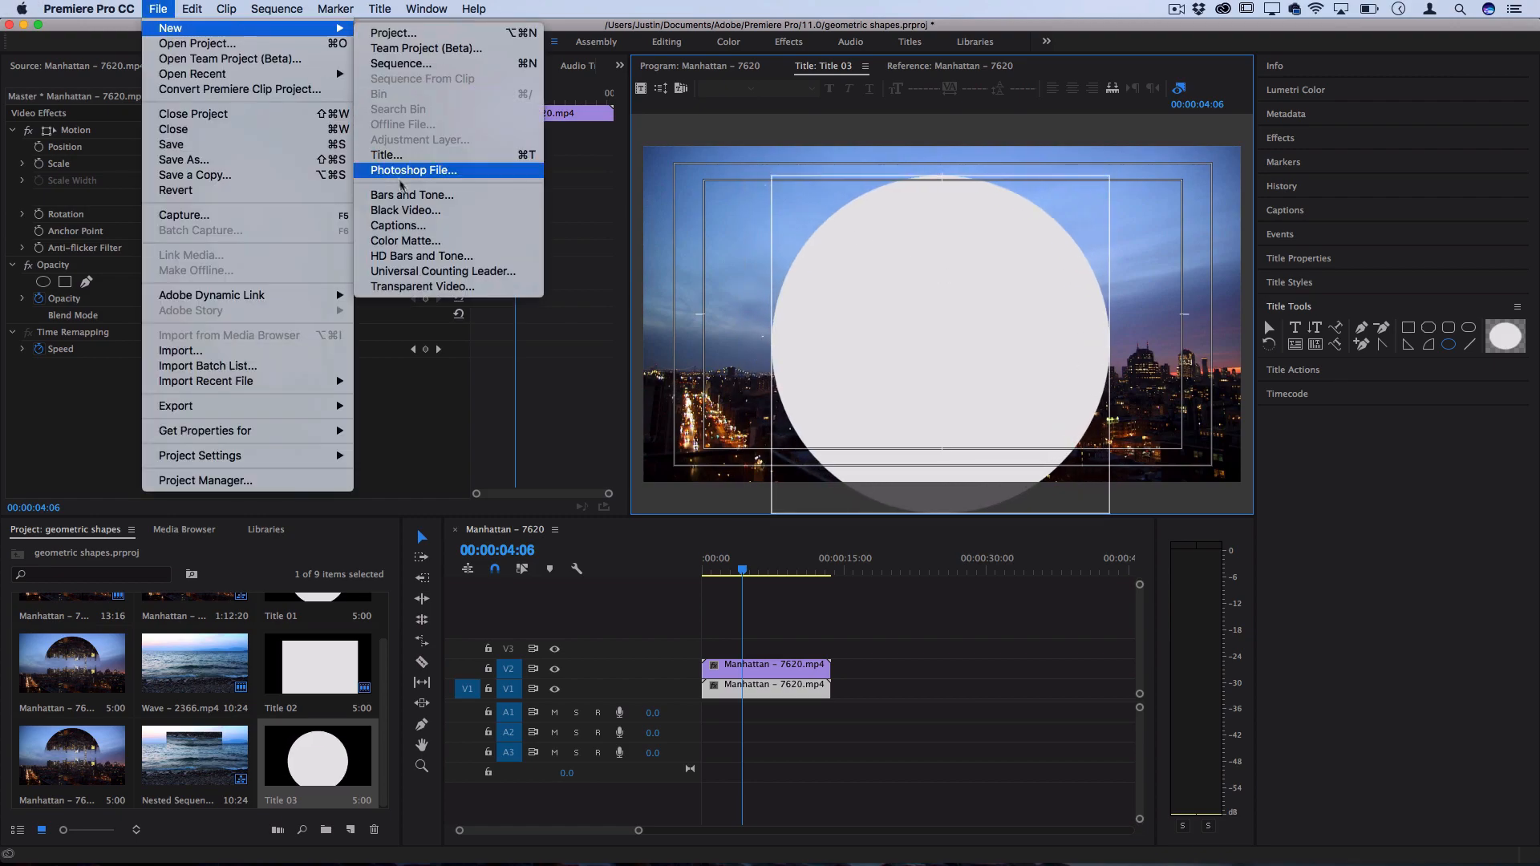
click(1019, 352)
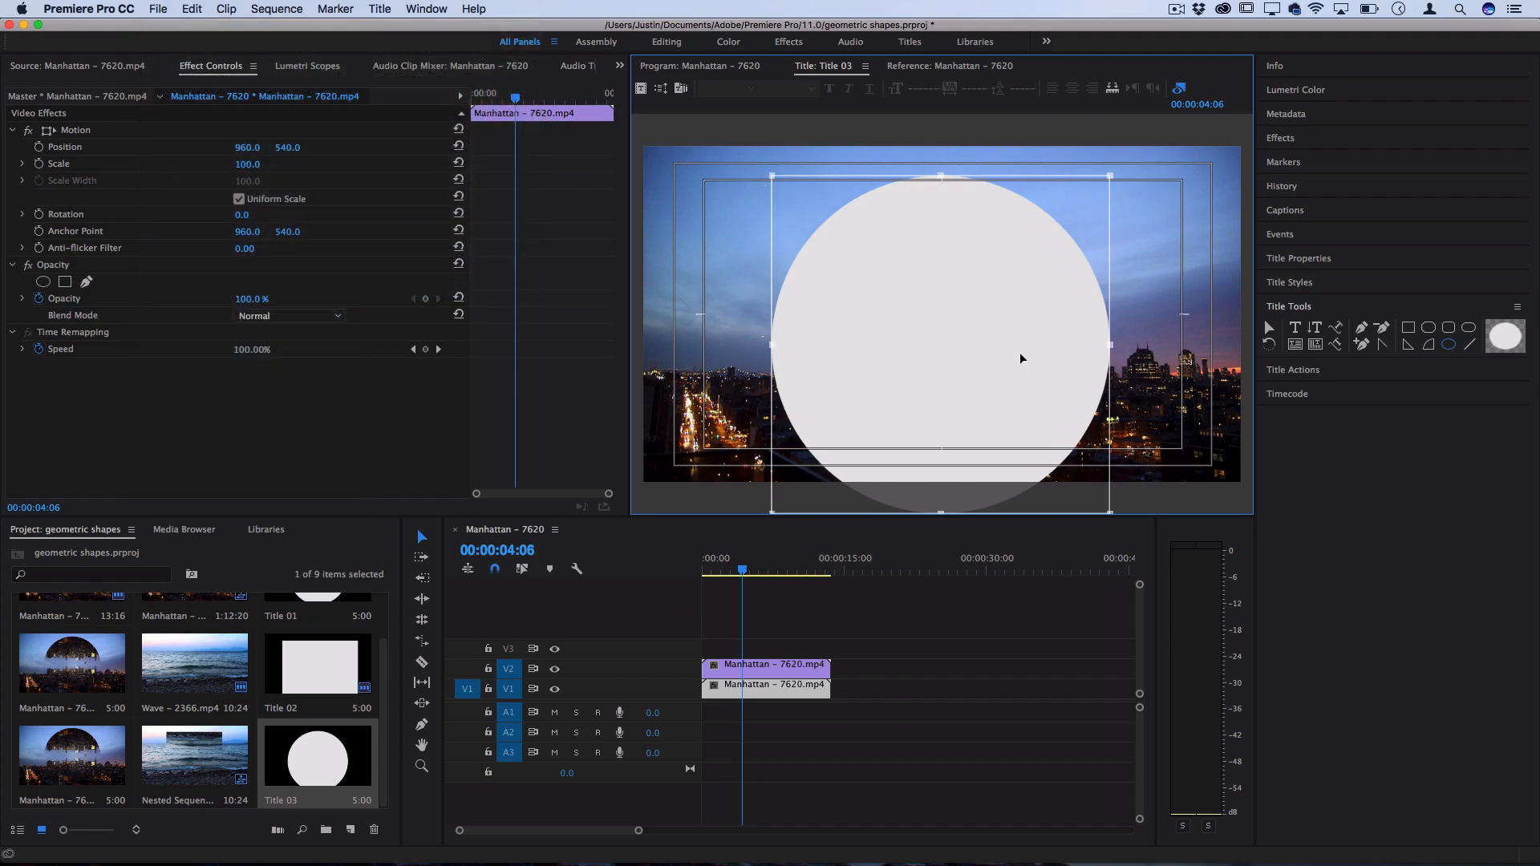
drag(1019, 352, 1018, 341)
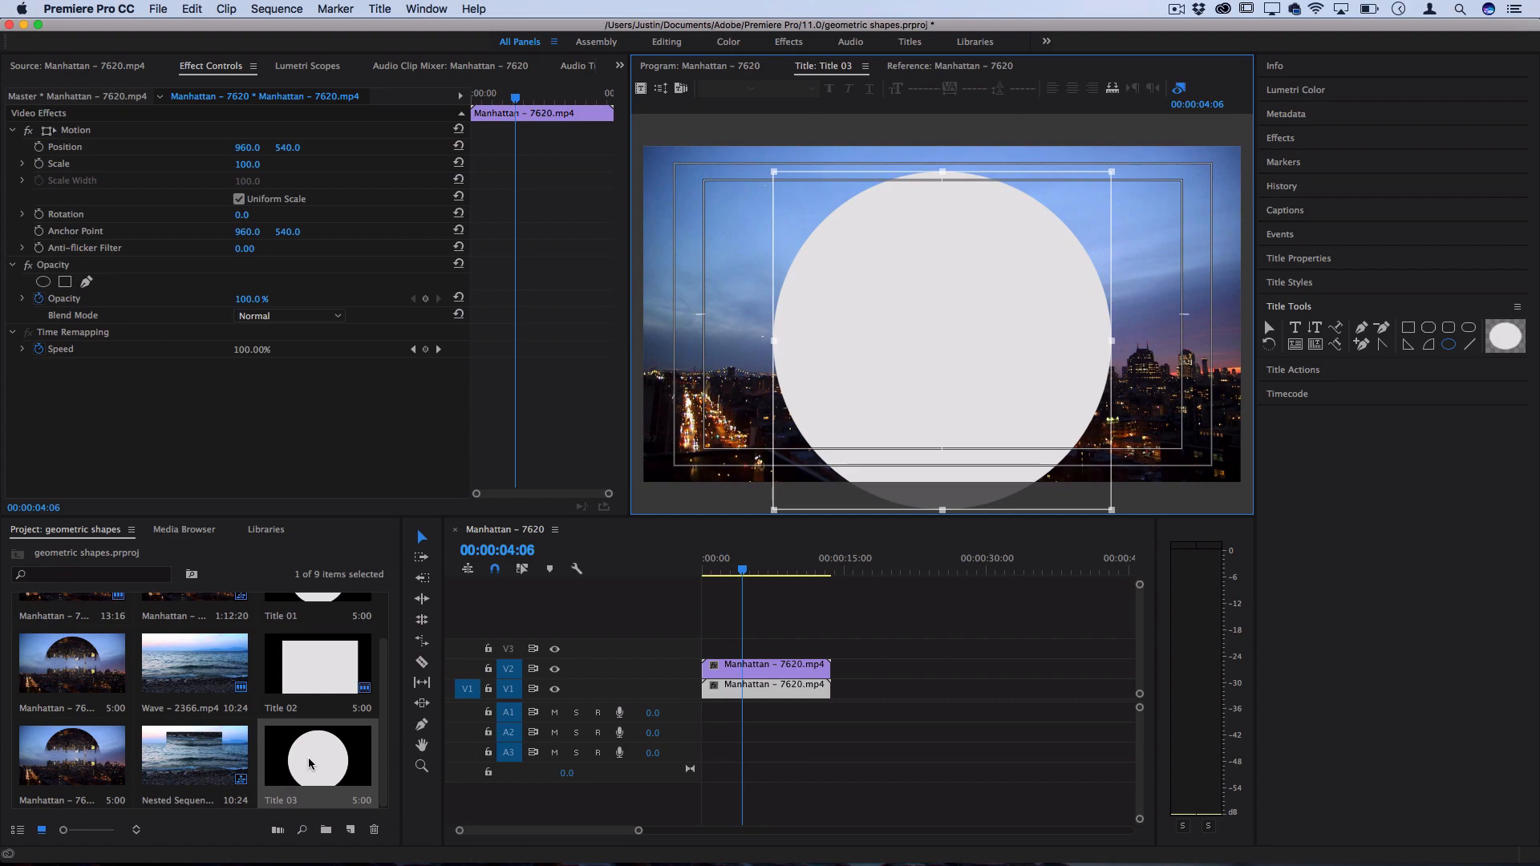
Drop Title 03 on video track 3 and trim it to the skyline clips' length.
mouse_move(309, 763)
mouse_down()
mouse_move(665, 650)
mouse_move(829, 646)
mouse_up()
click(746, 650)
click(762, 561)
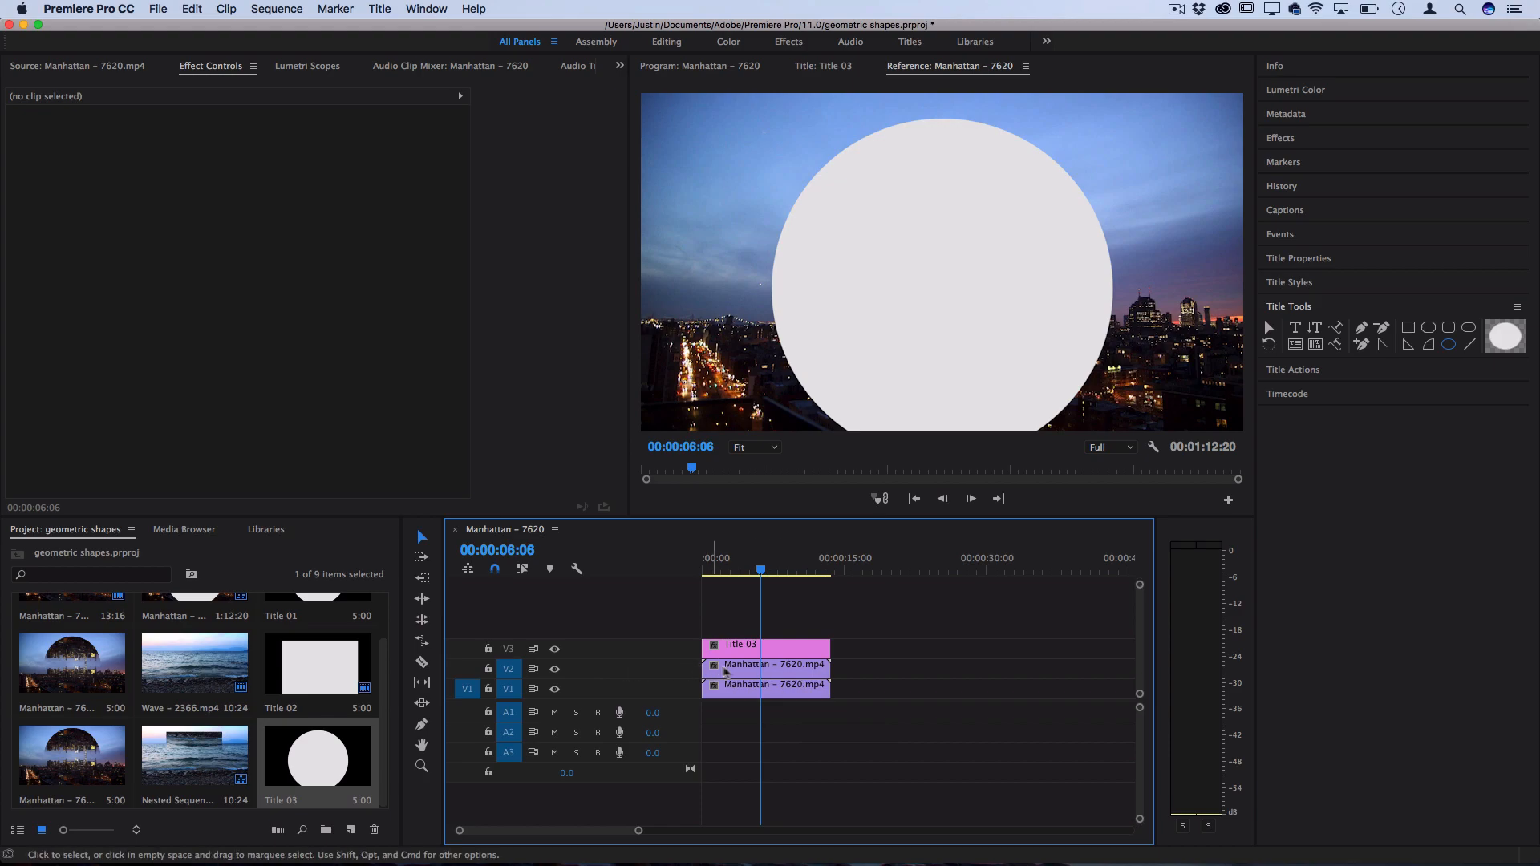
Search the effects for 'flip' and apply Vertical Flip to the track 2 clip.
click(743, 665)
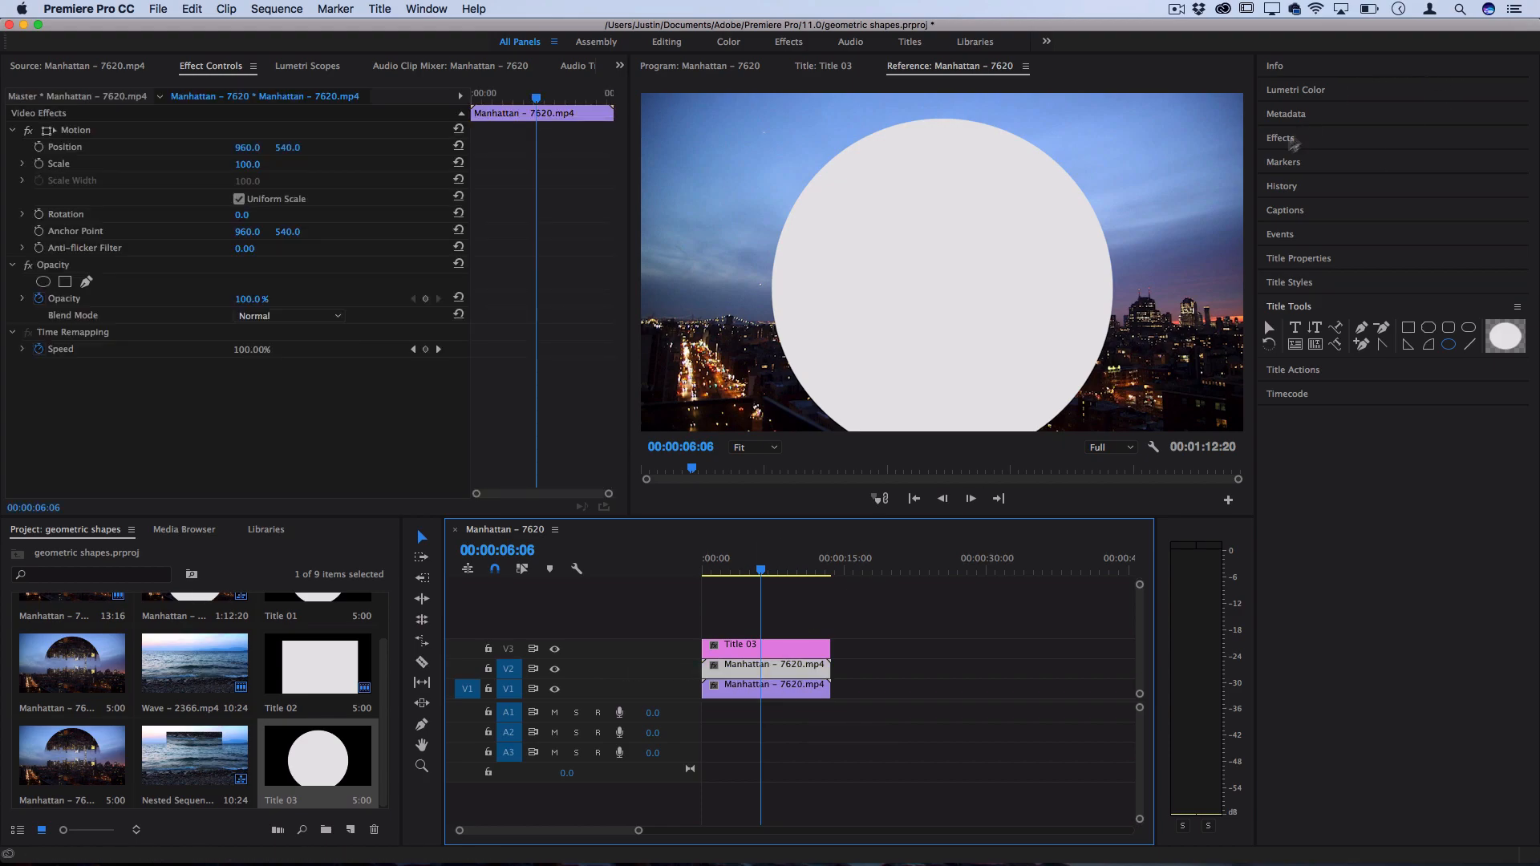
click(1292, 139)
click(1316, 160)
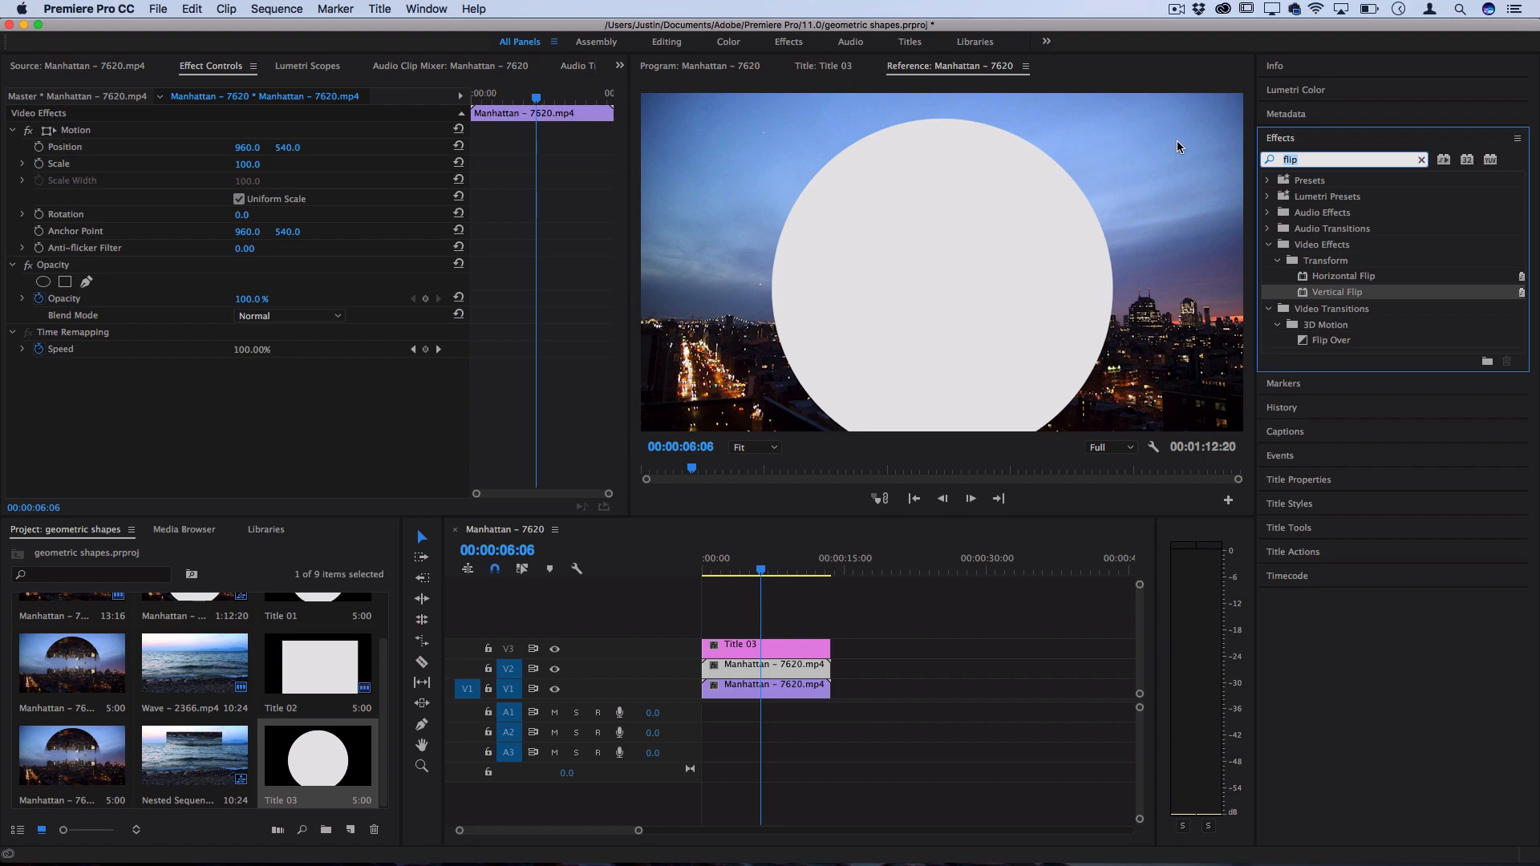
text(p)
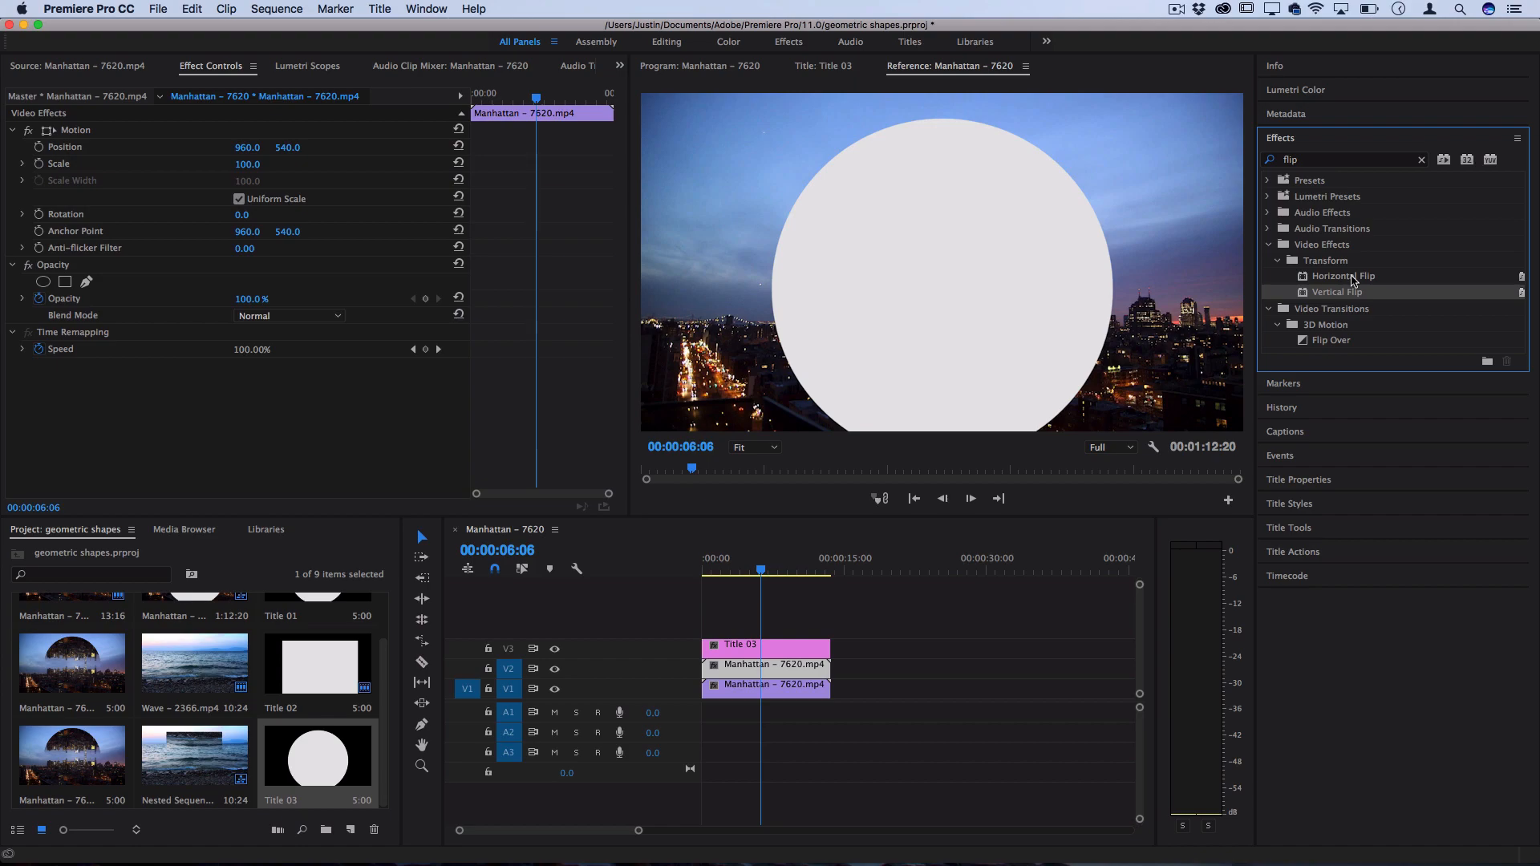
drag(1357, 294, 759, 676)
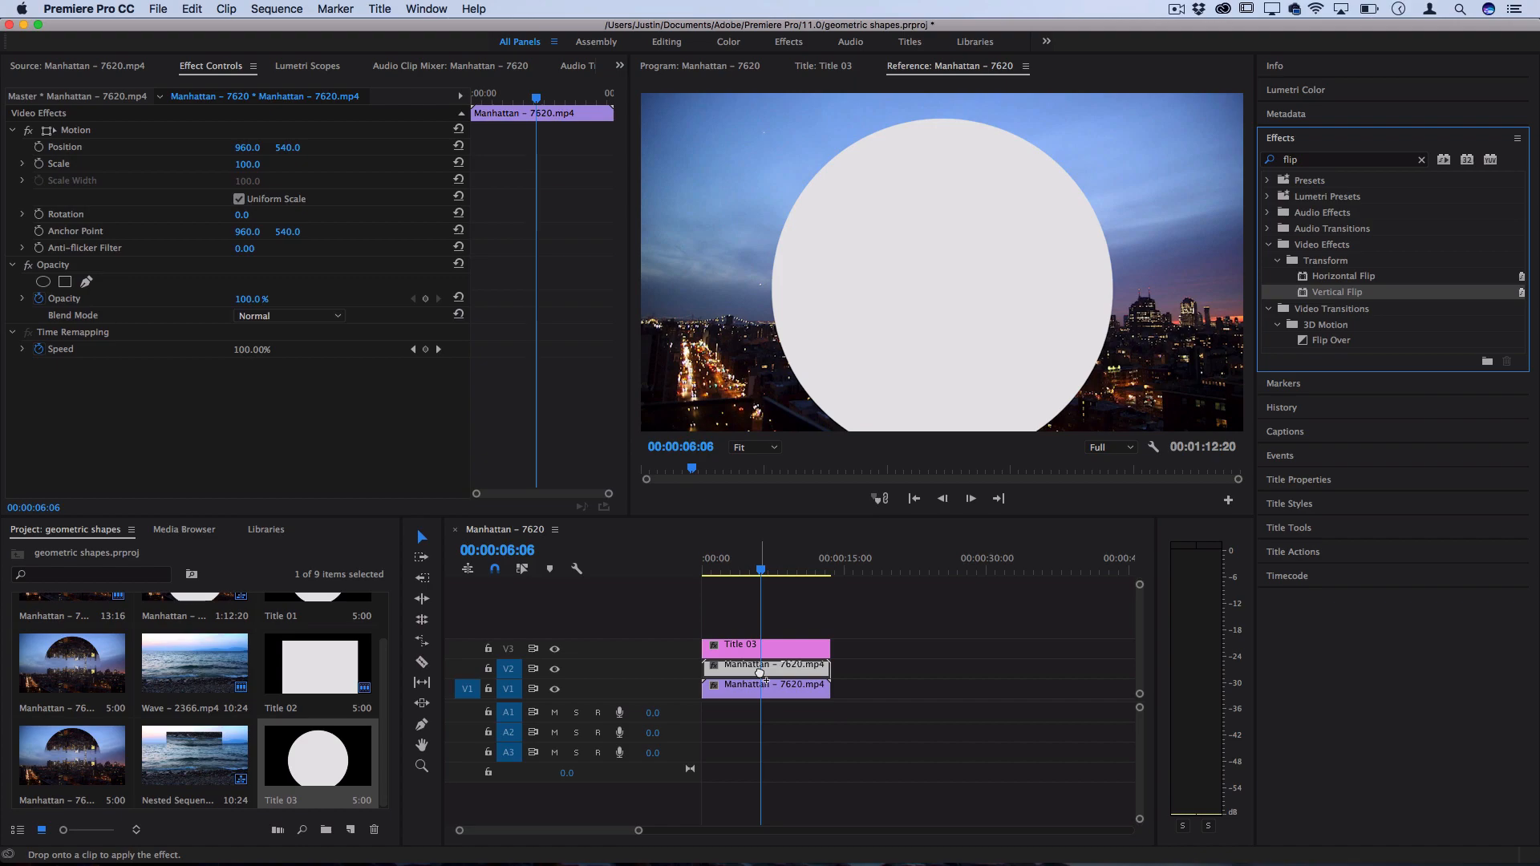
drag(762, 672, 760, 671)
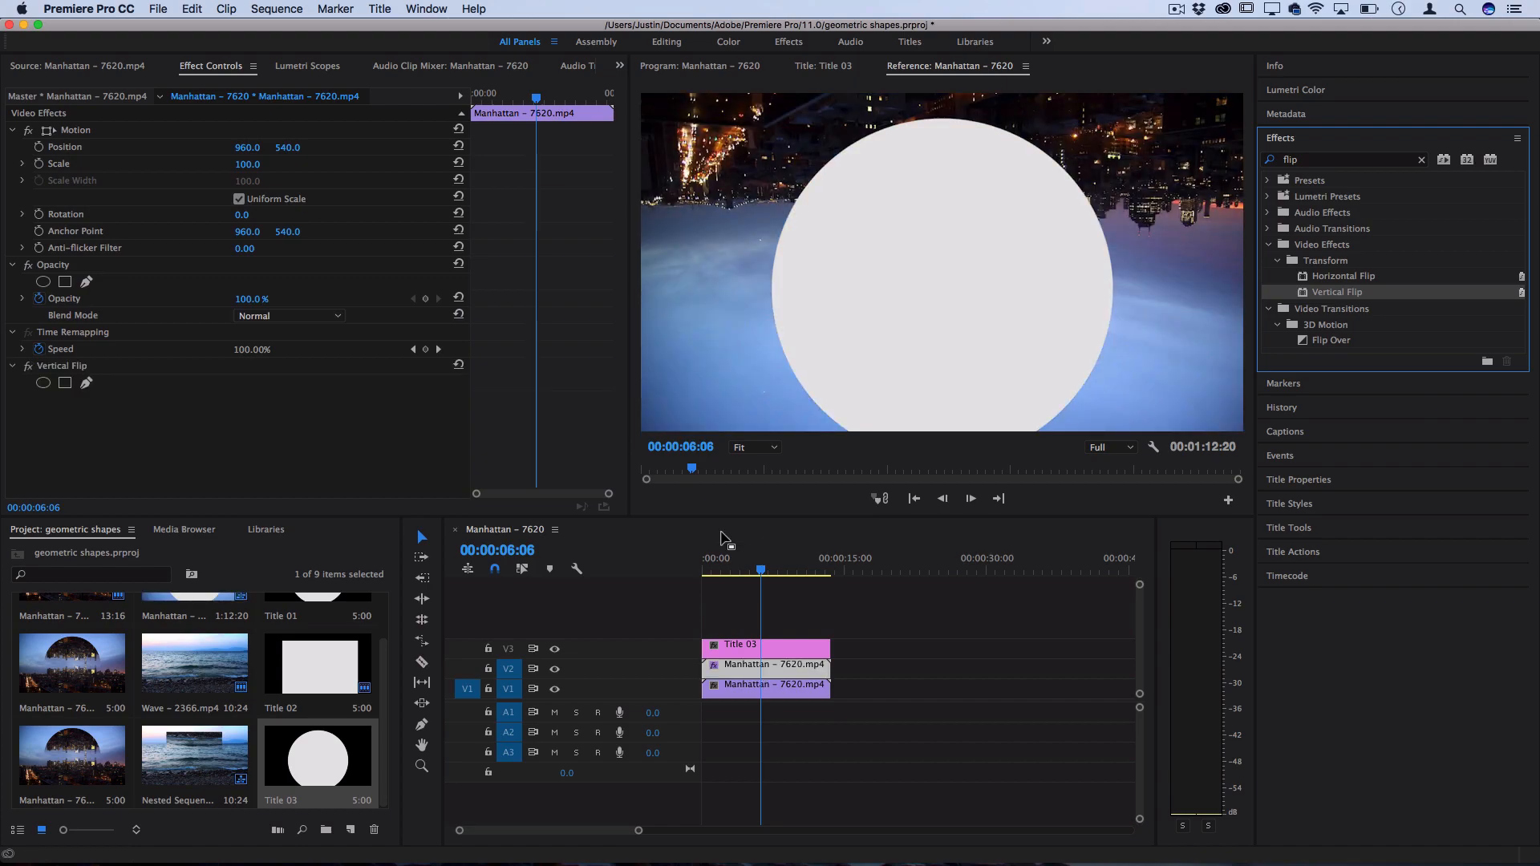
Apply Track Matte Key to the track 2 clip using Video 3 as the matte source.
click(1341, 159)
key(ctrl+a)
text(tra)
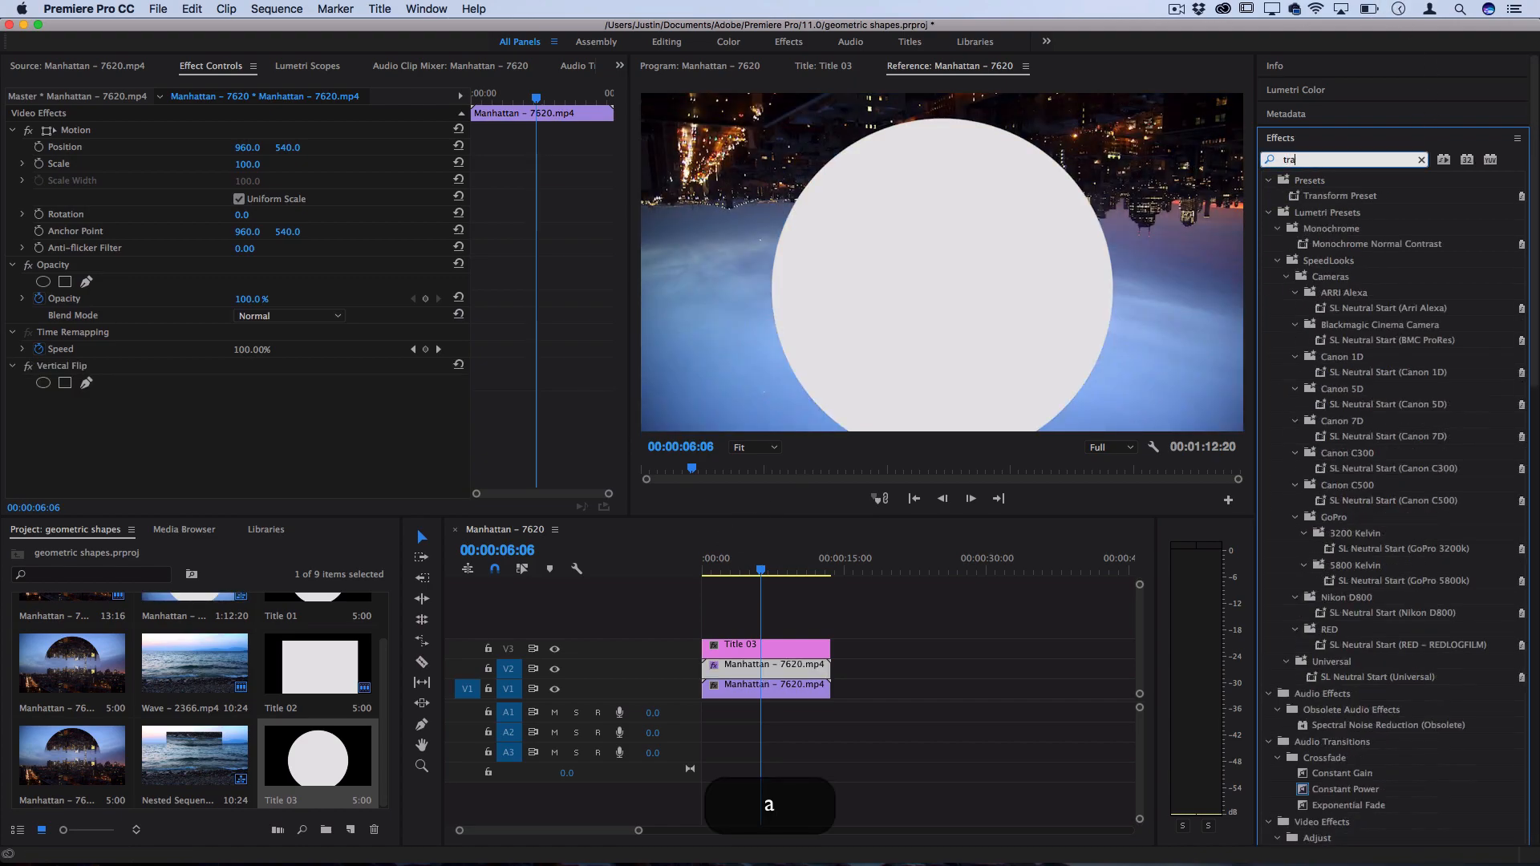
text(ck)
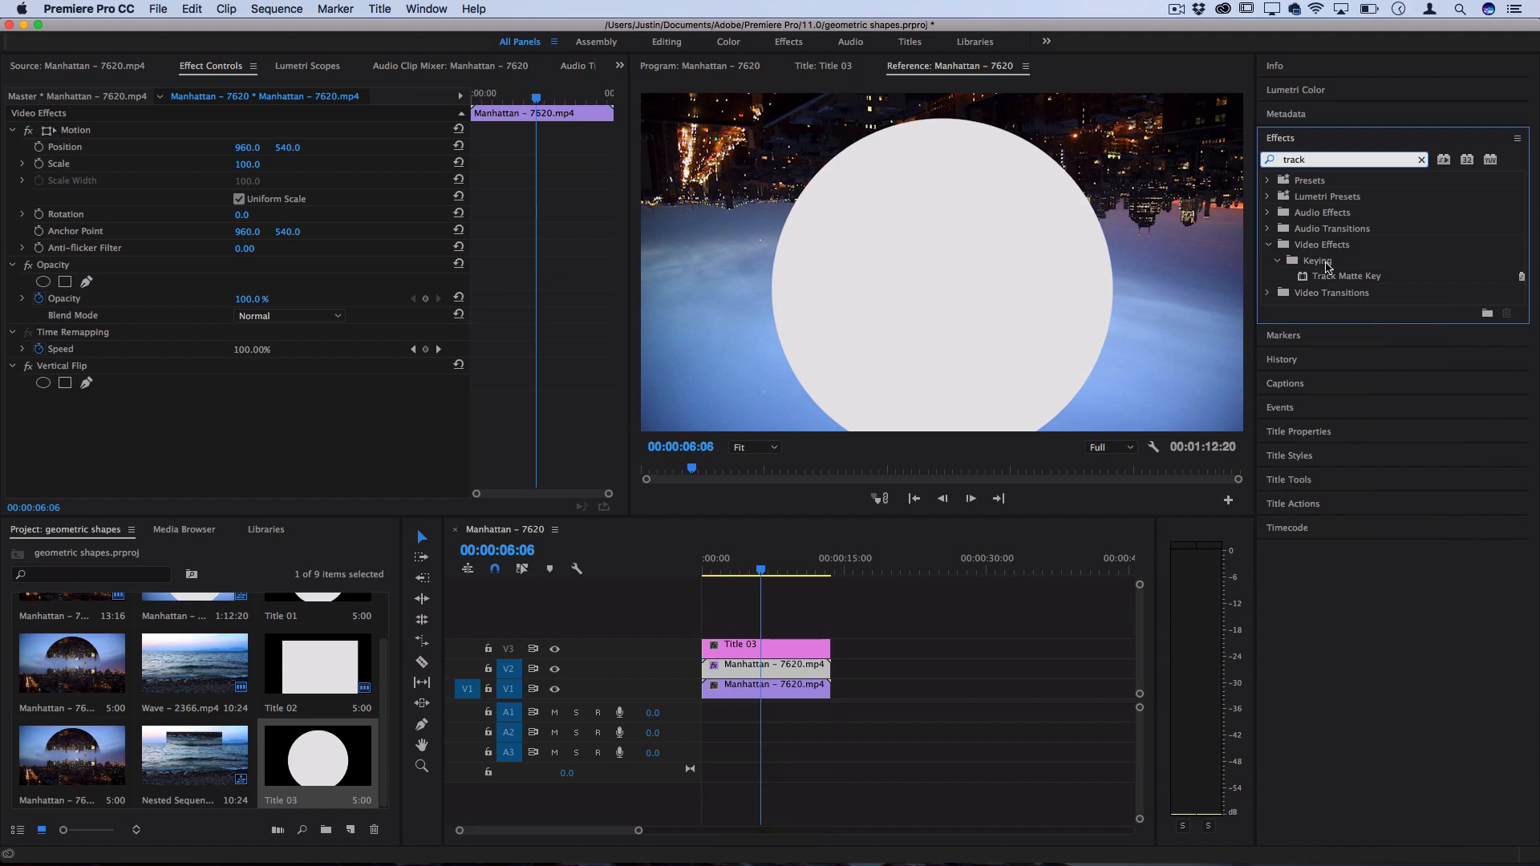
drag(1355, 279, 756, 672)
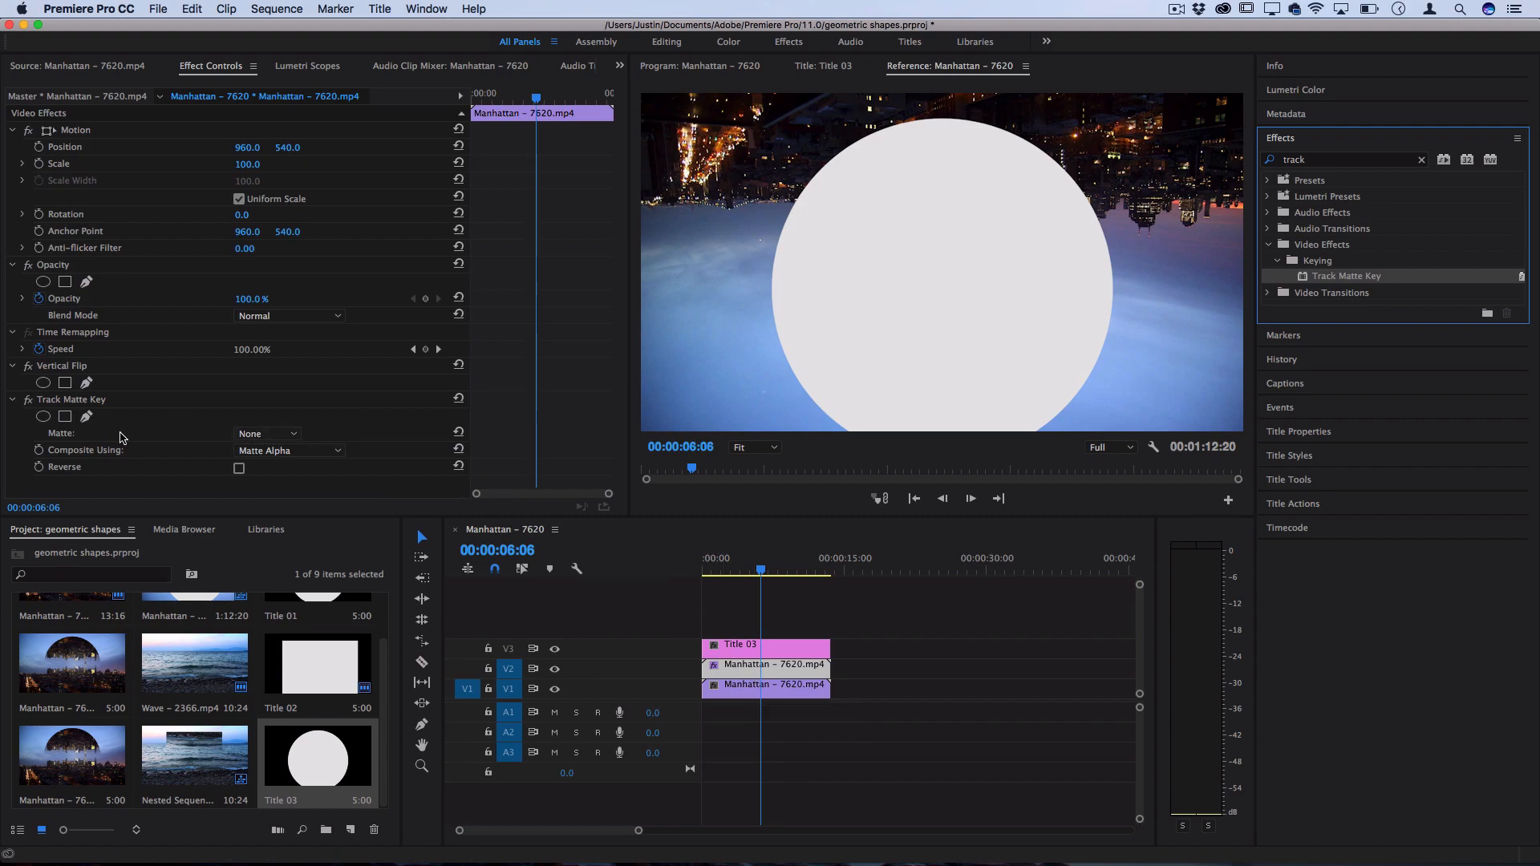
click(267, 433)
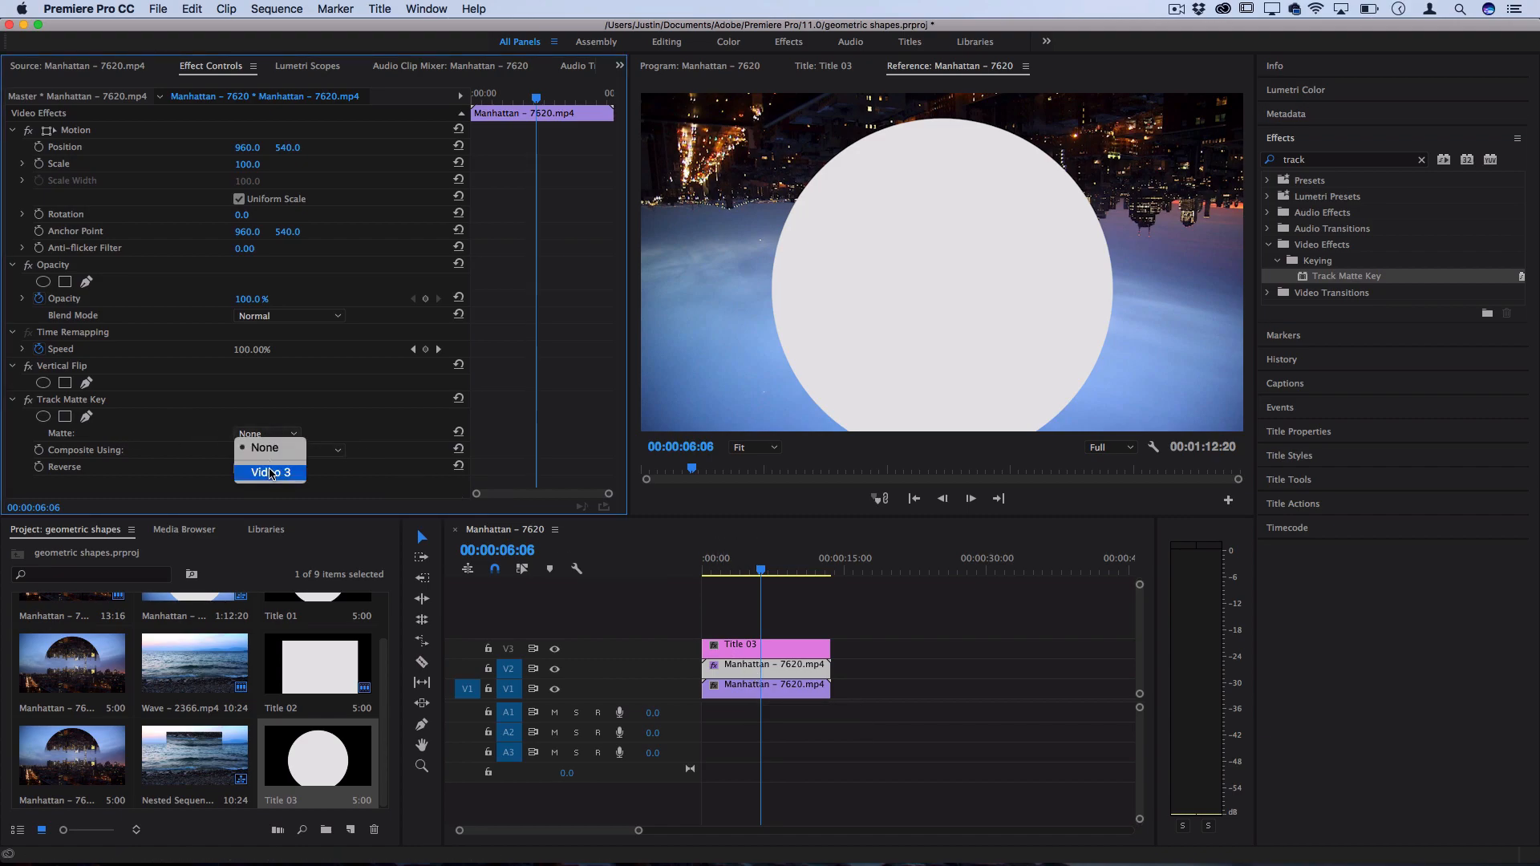
click(270, 472)
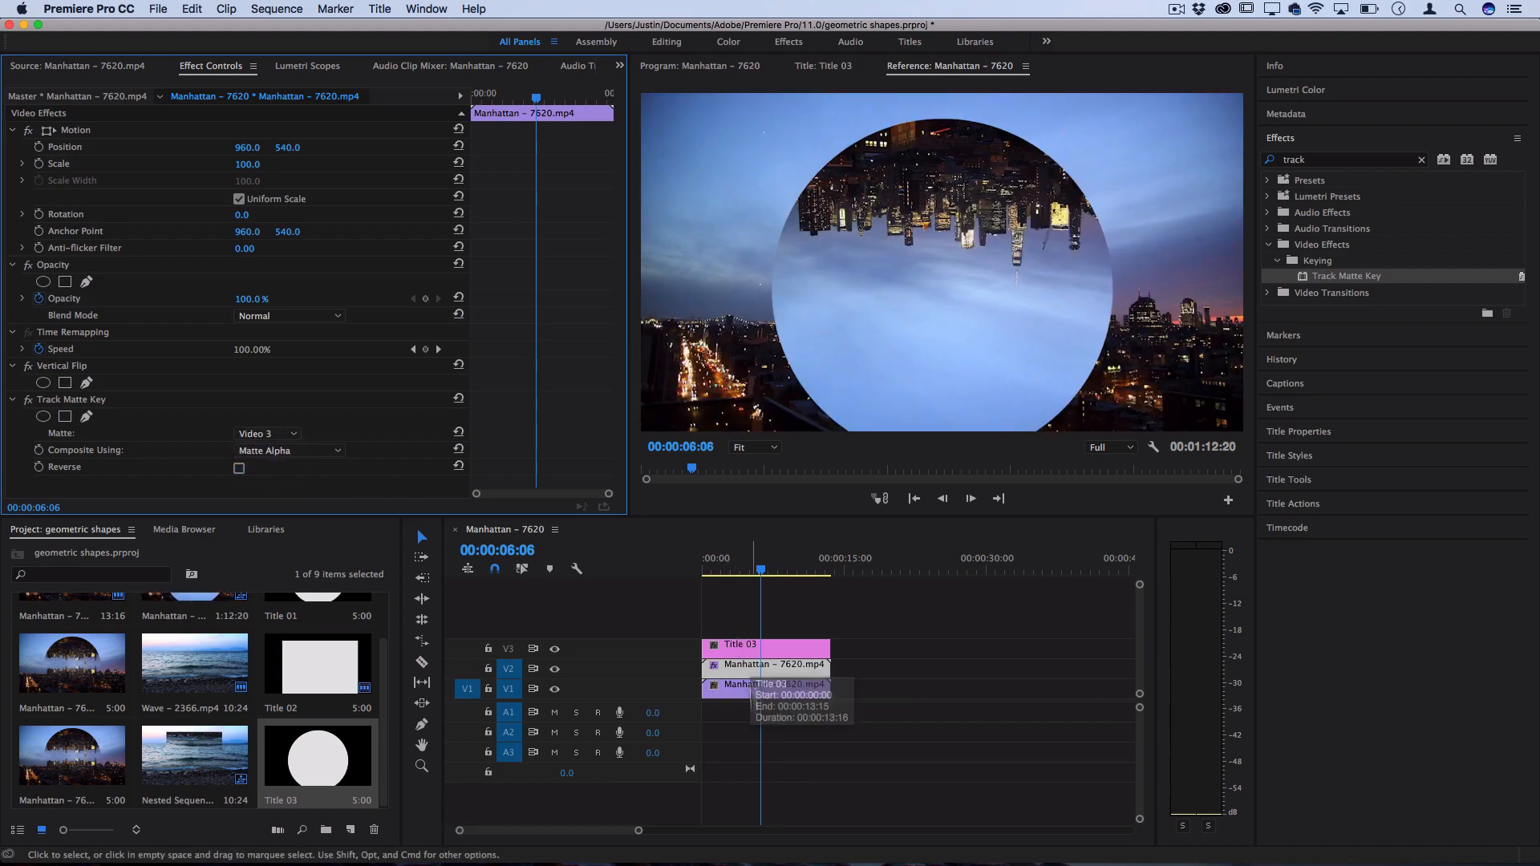
Toggle track 1 output off and on to check the matte result.
click(555, 690)
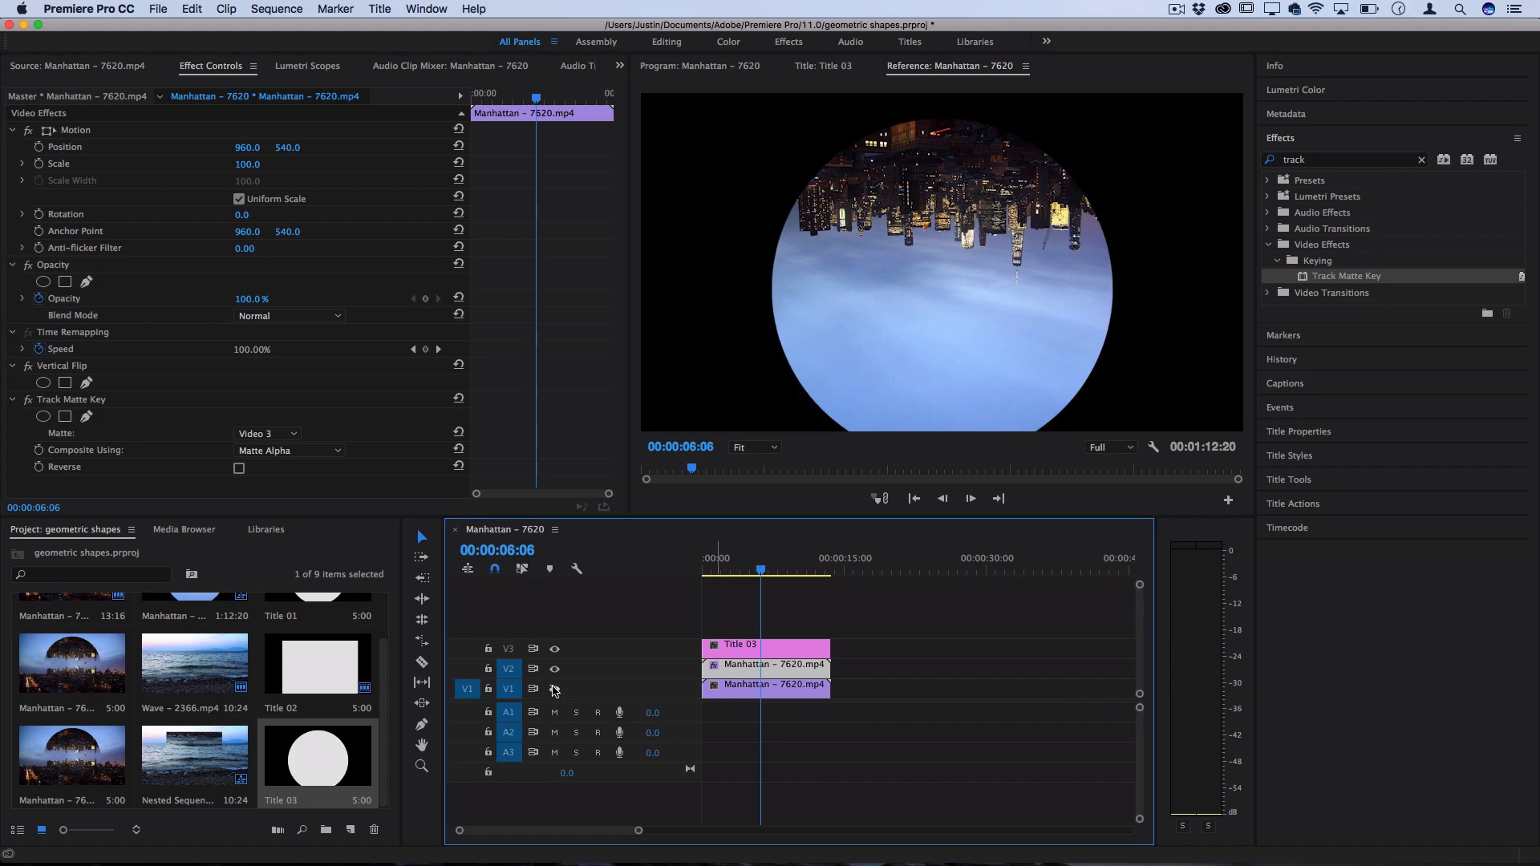
click(555, 689)
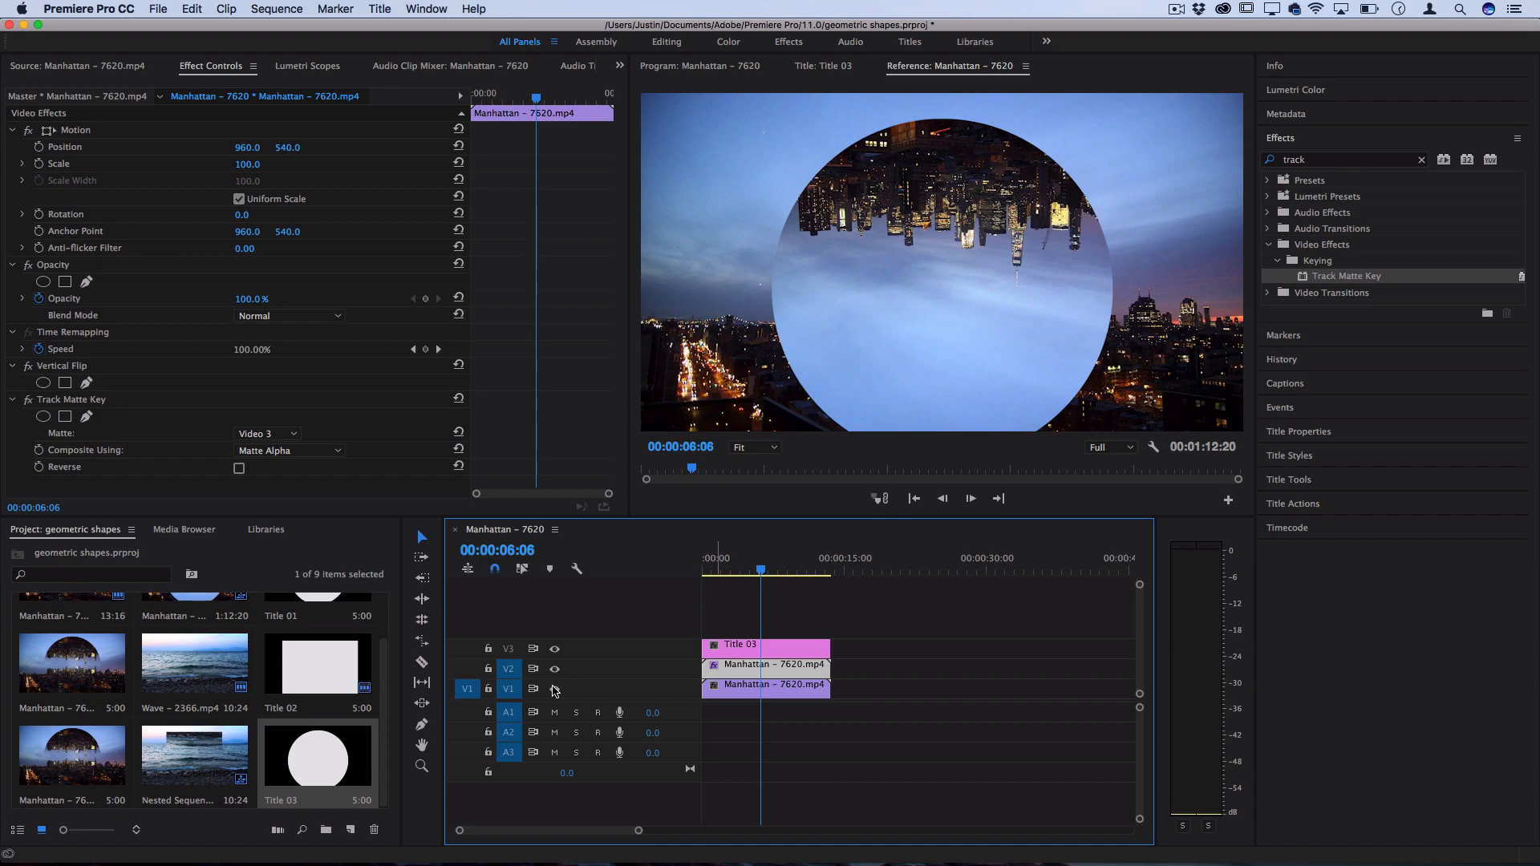
Add a rectangle mask under Opacity on the circle title and show its handles.
click(736, 646)
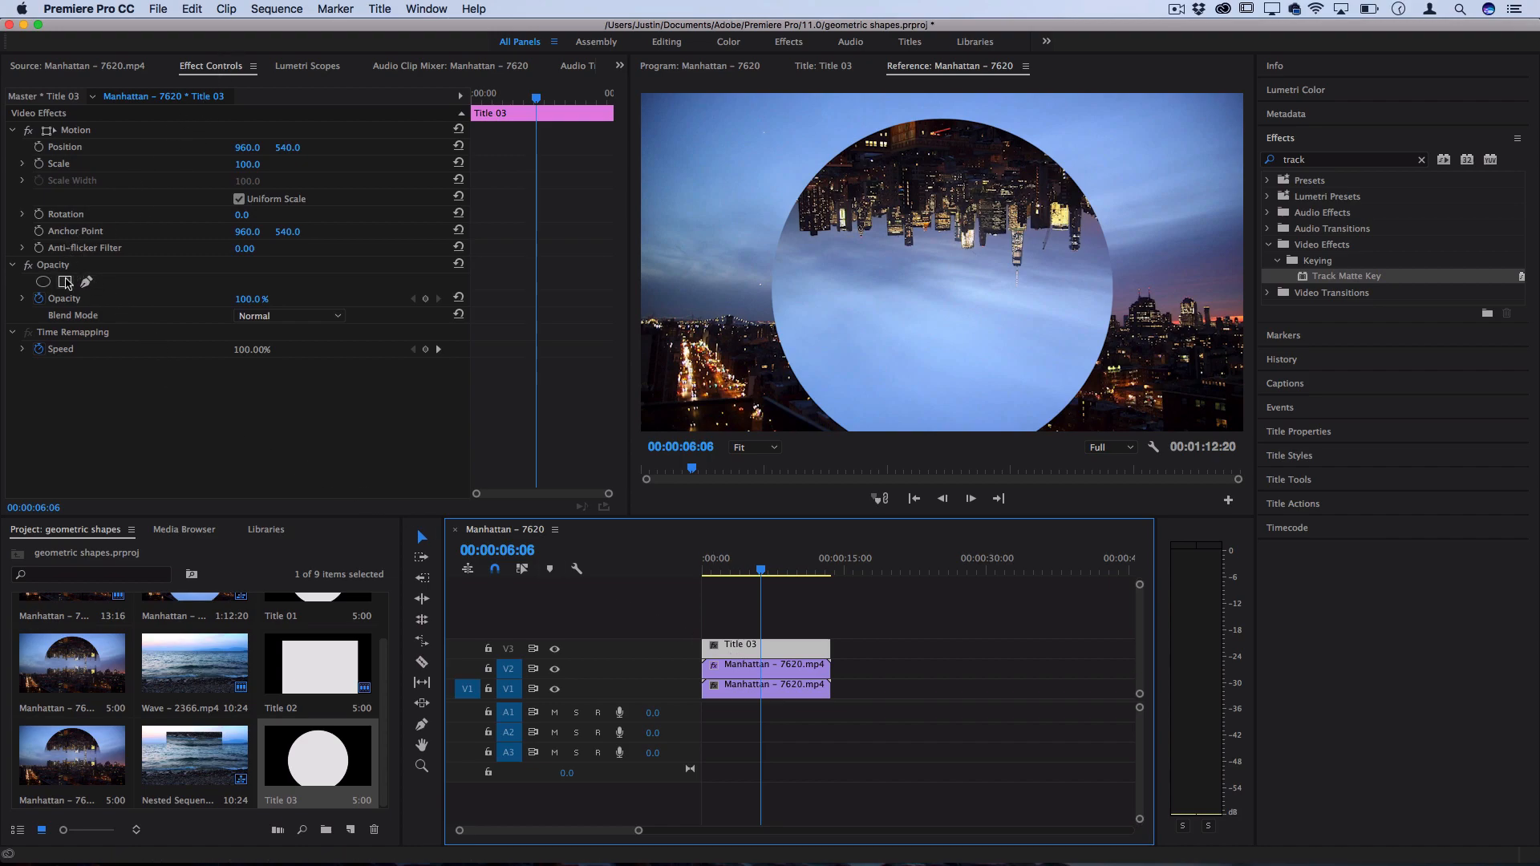
click(66, 282)
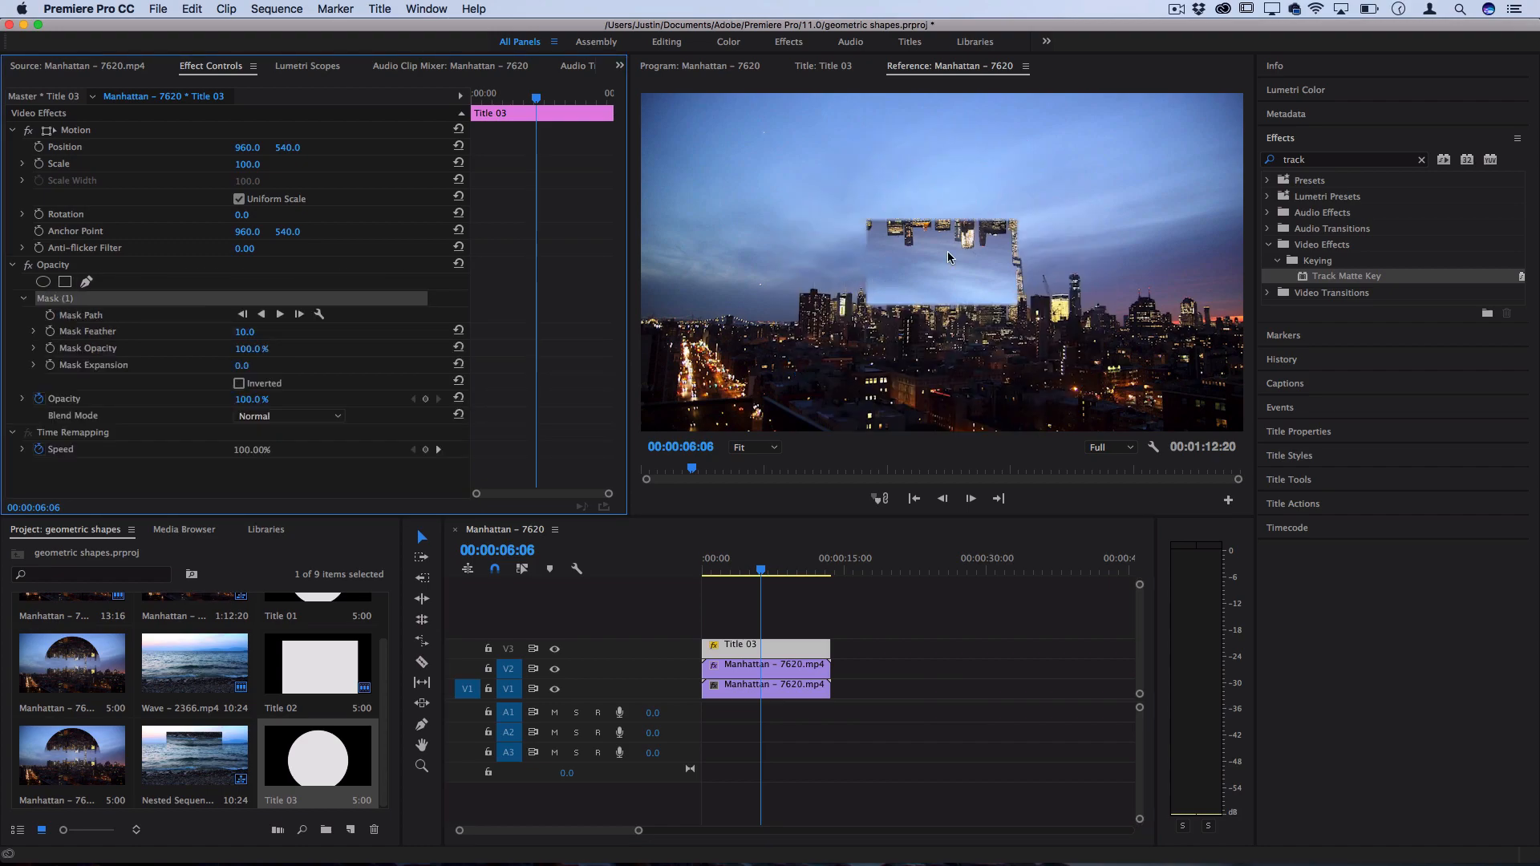
click(686, 67)
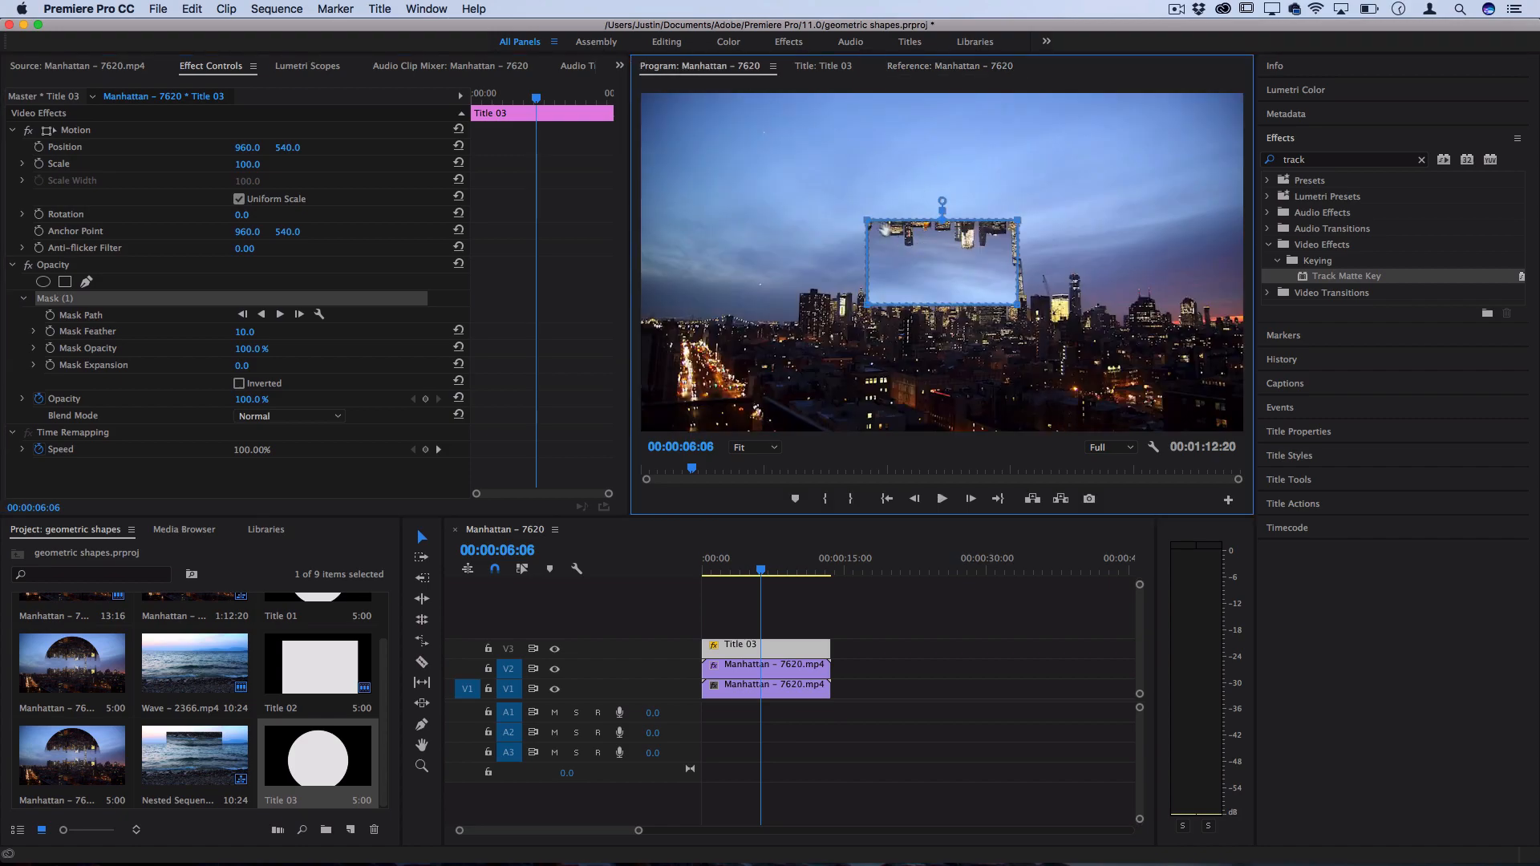
Drag the mask's four corners outward so it spans the dome over the skyline.
drag(866, 225, 665, 106)
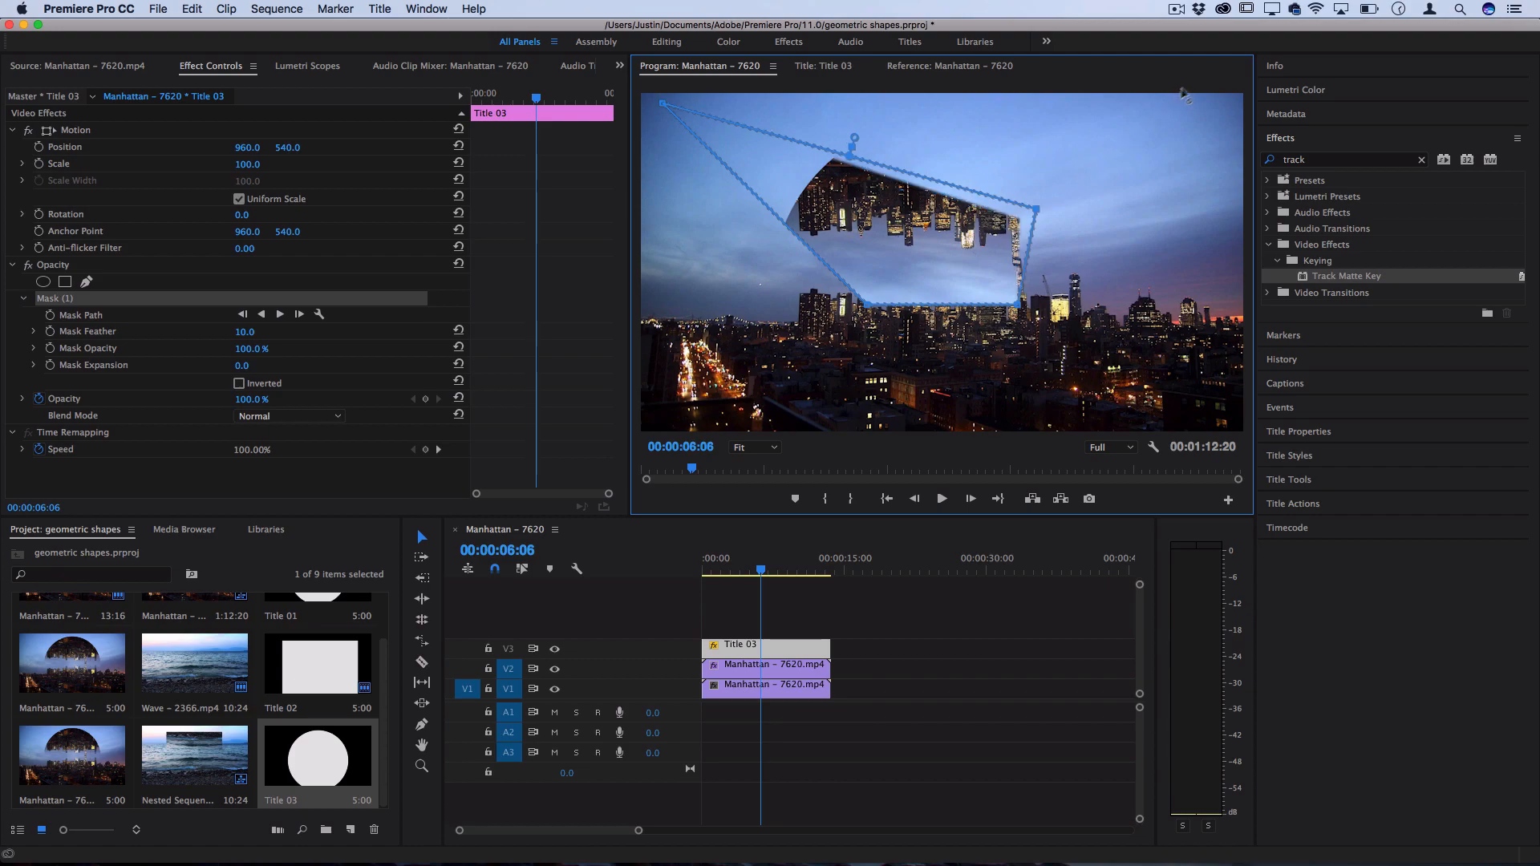
drag(1021, 223, 1190, 109)
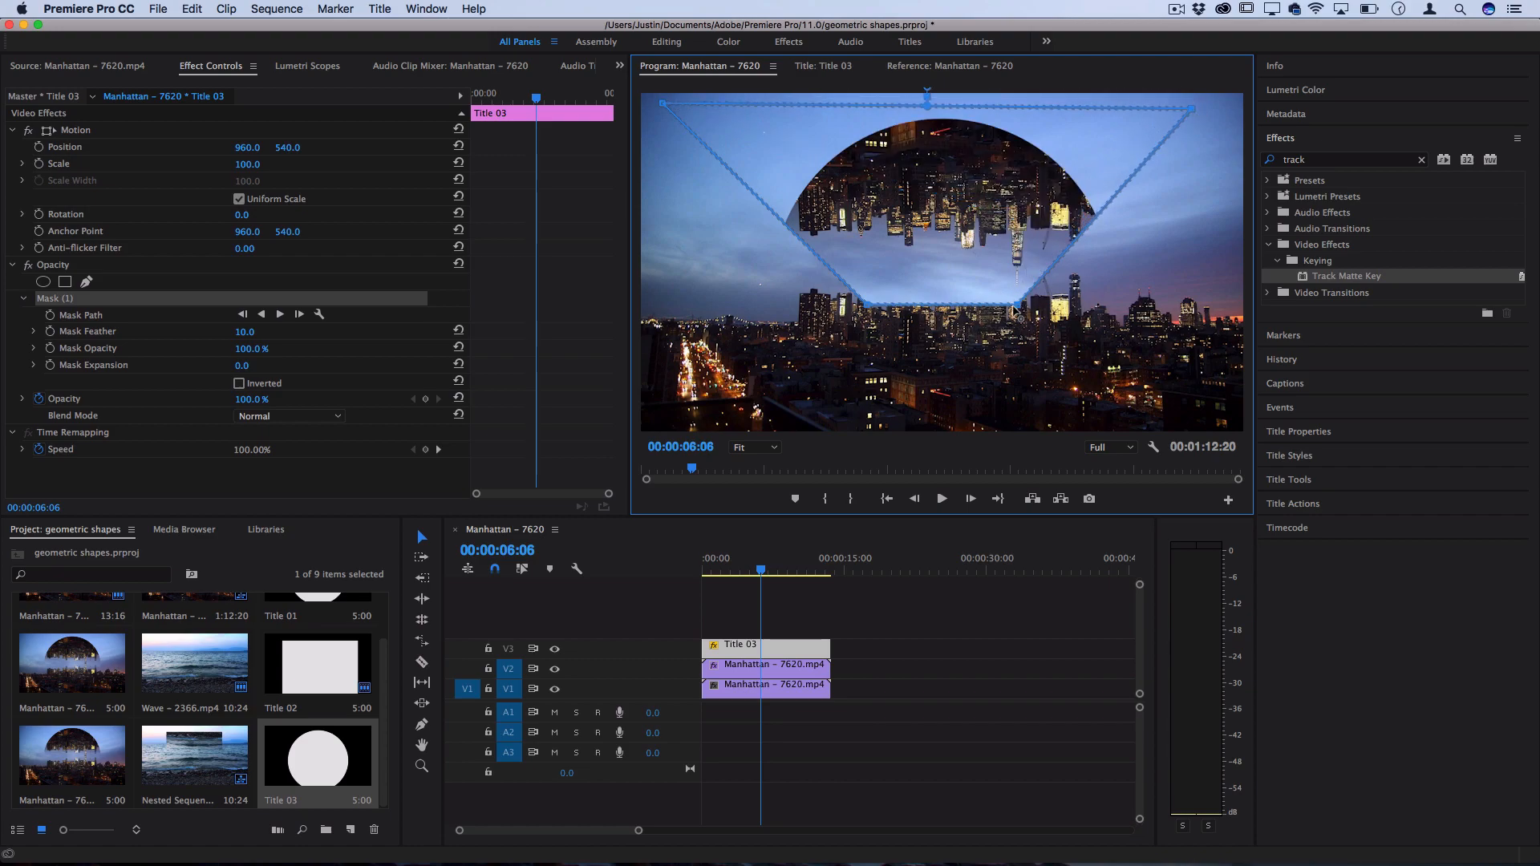
drag(1017, 301, 1211, 293)
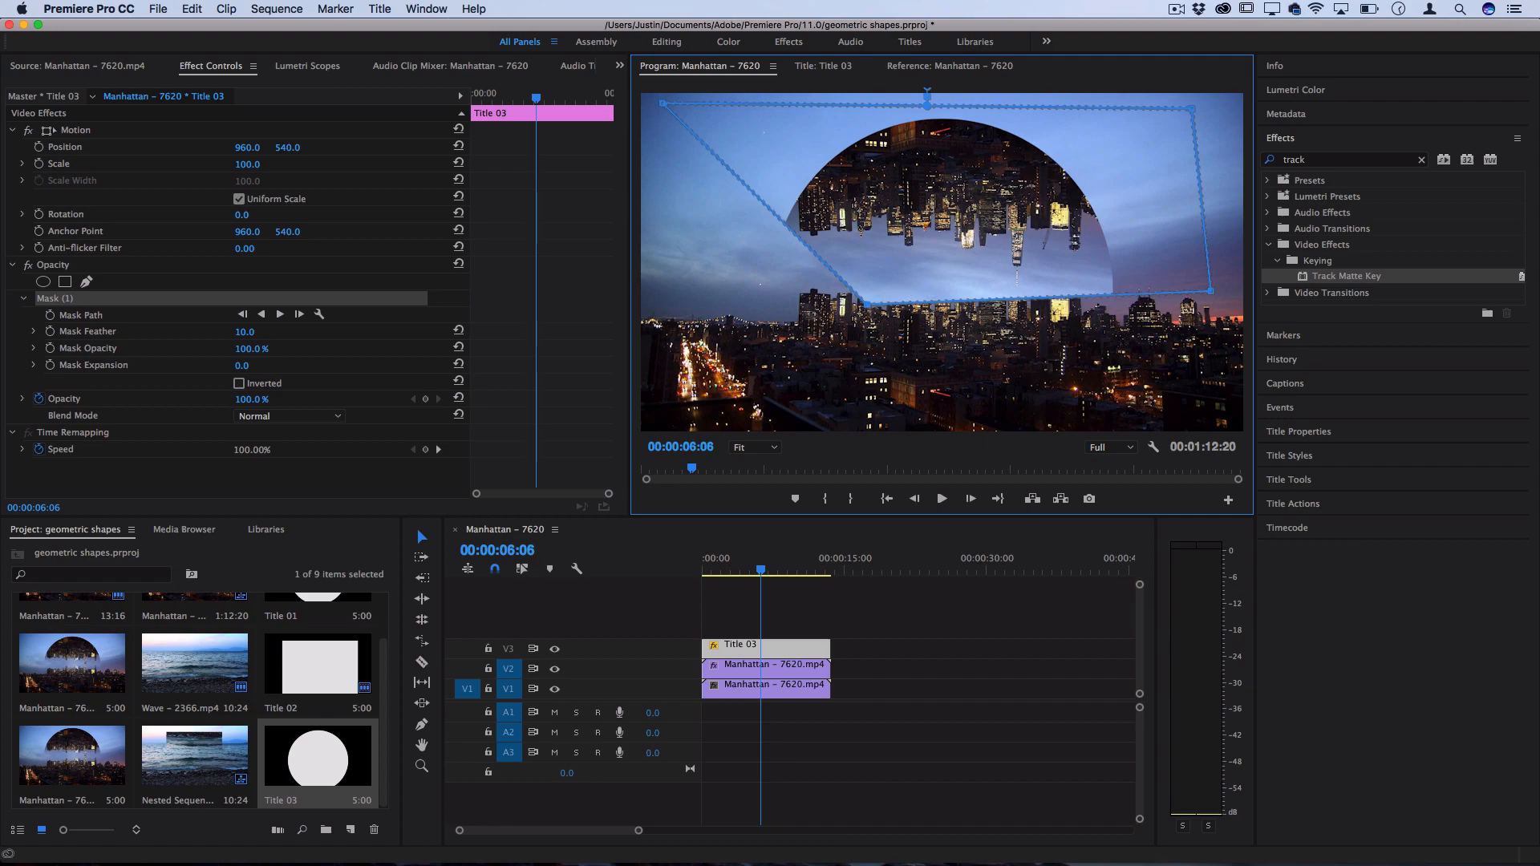
drag(871, 311, 695, 295)
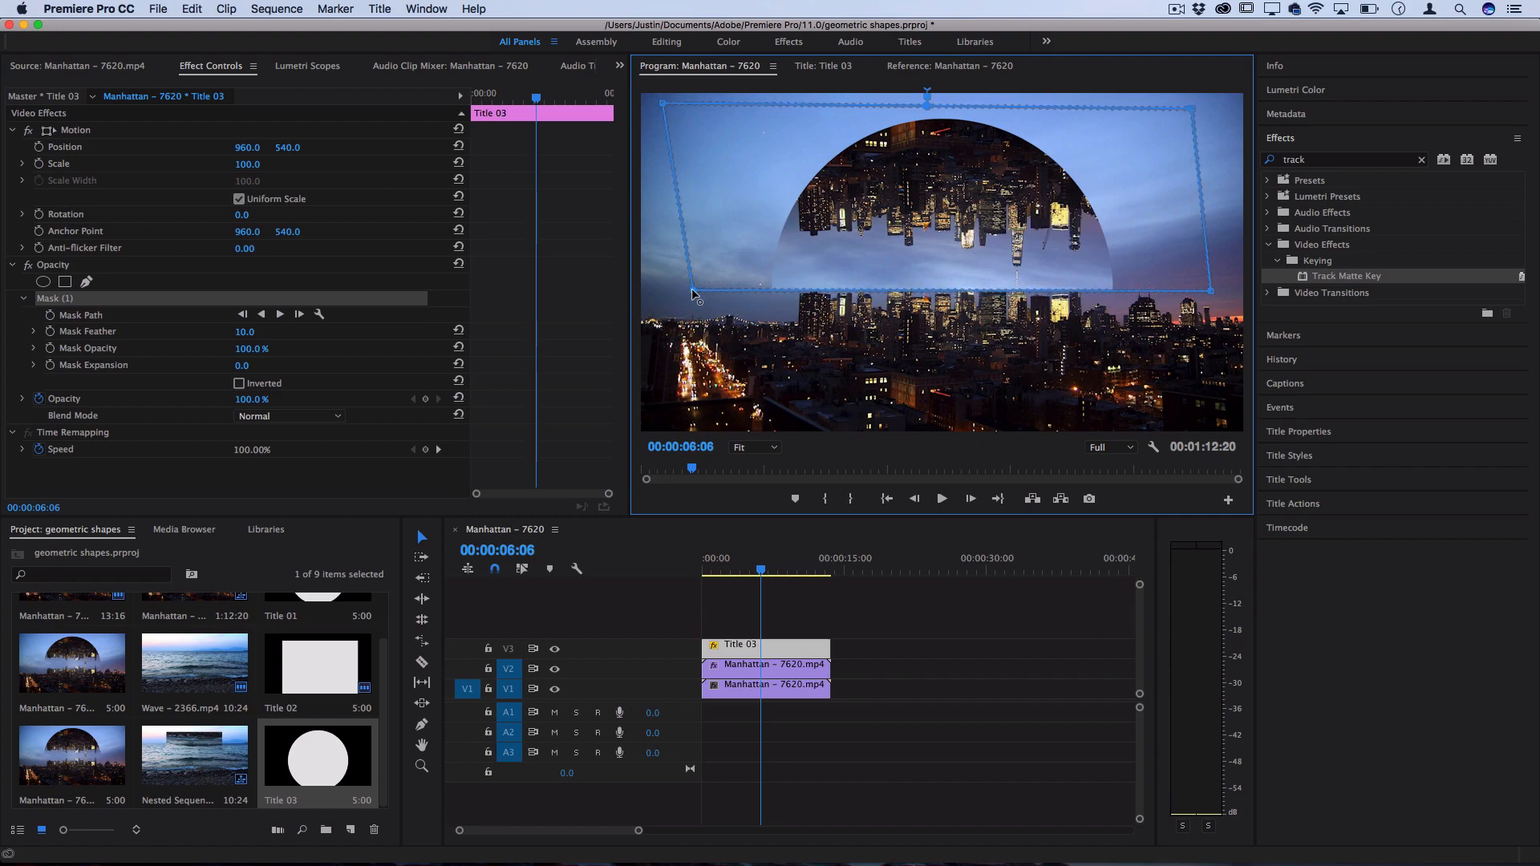
Add heavy Mask Feather and skew the mask's right side outward.
click(120, 340)
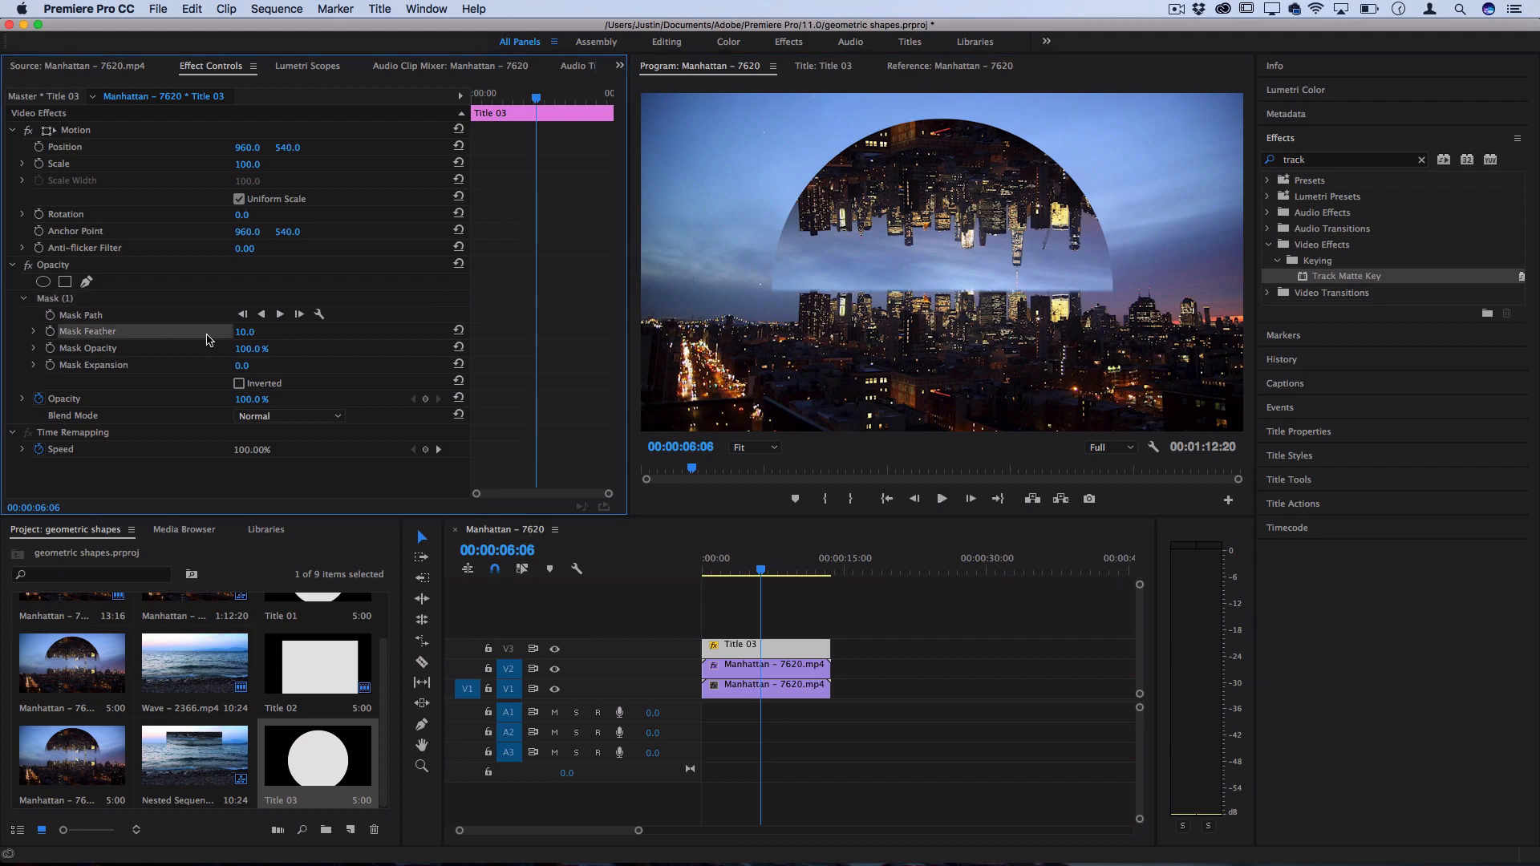
mouse_move(244, 332)
mouse_down()
mouse_move(290, 332)
mouse_move(217, 332)
mouse_up()
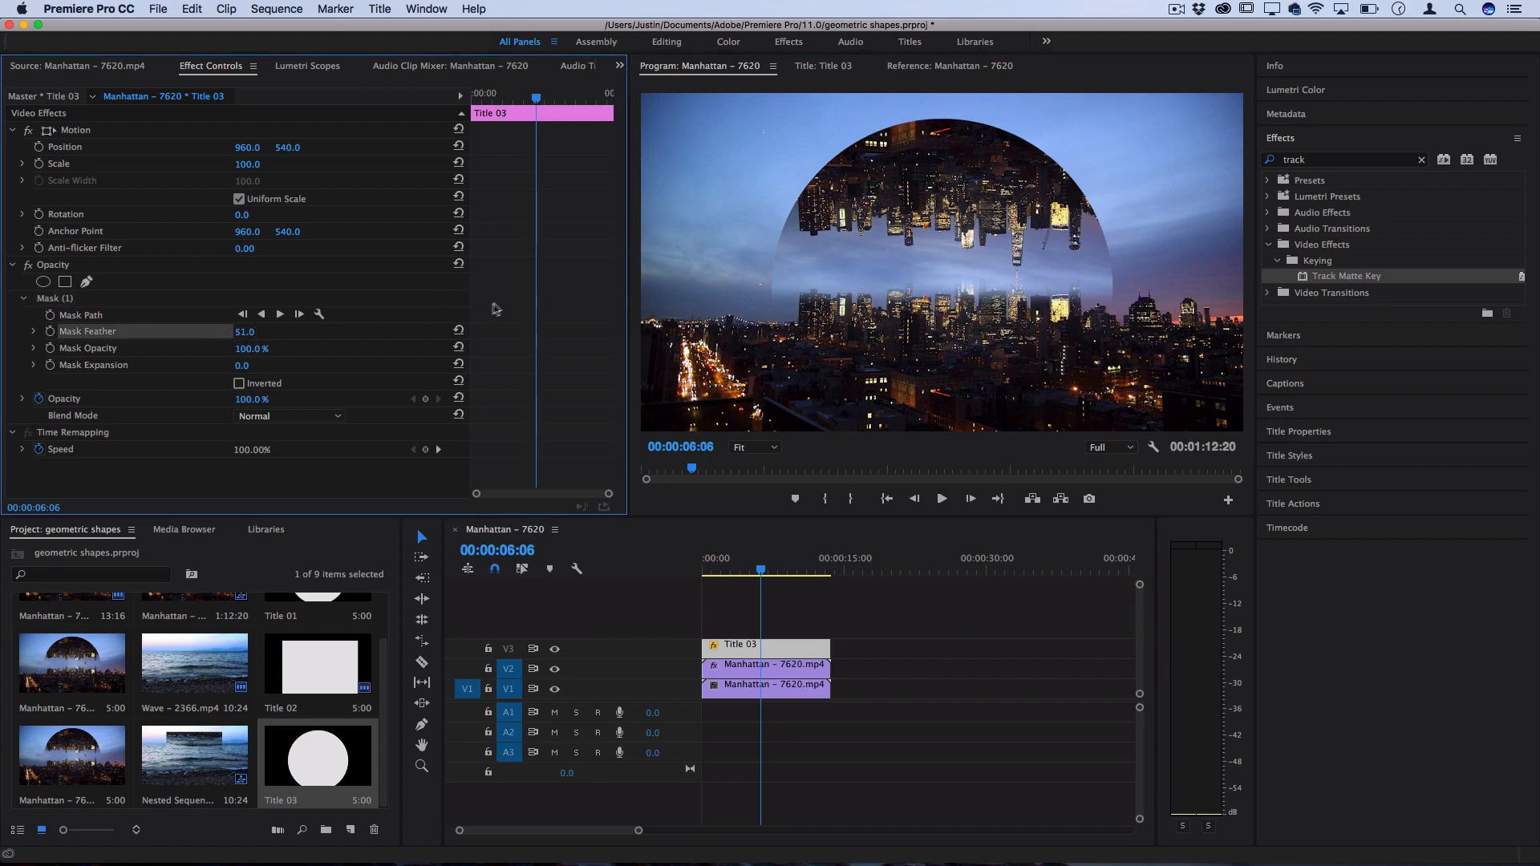
click(714, 74)
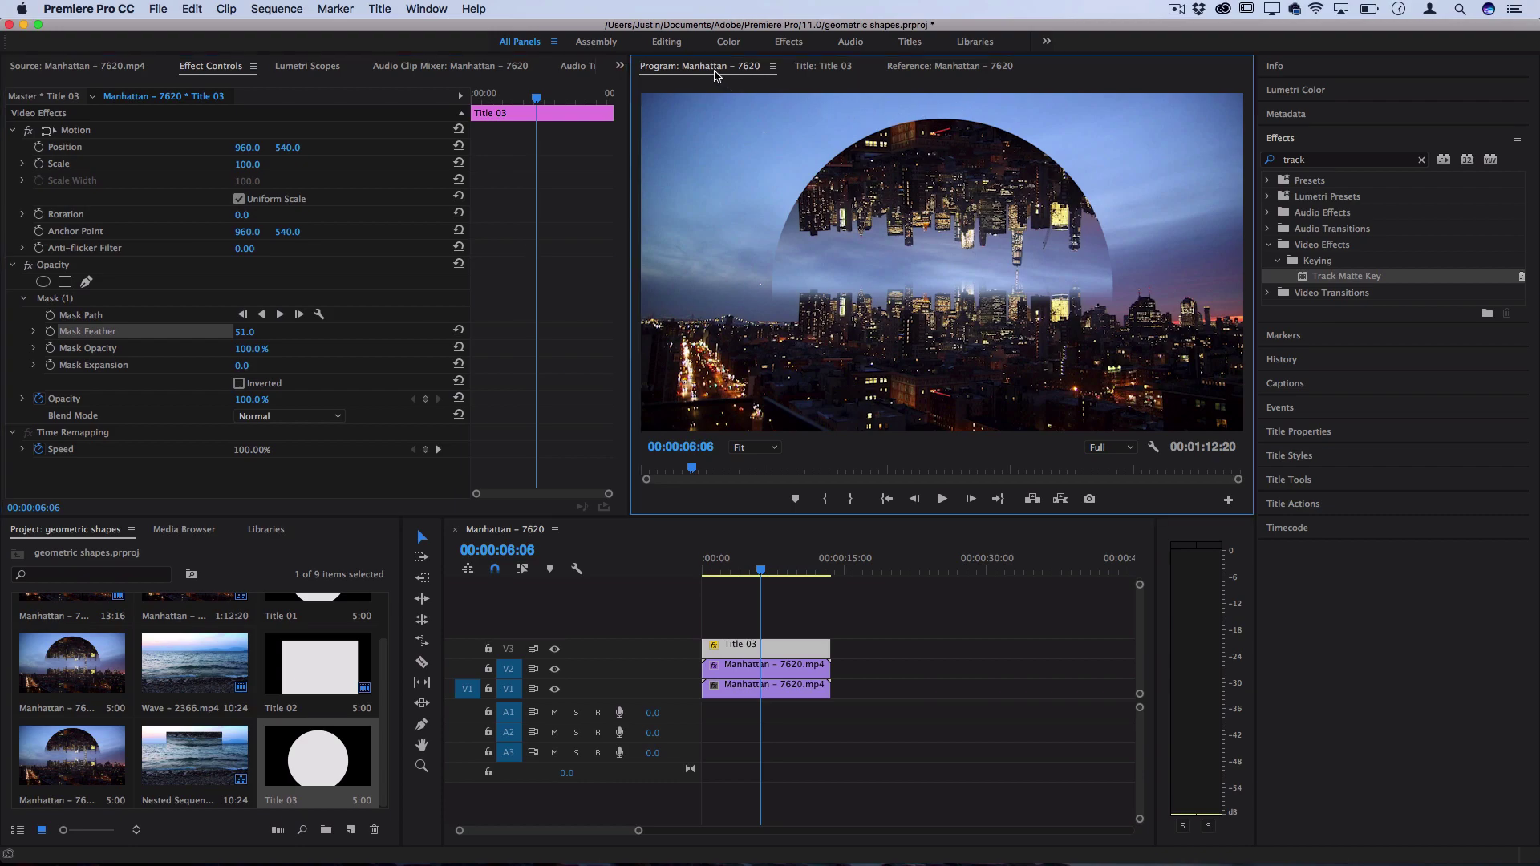
click(52, 297)
click(929, 106)
drag(926, 104, 1096, 92)
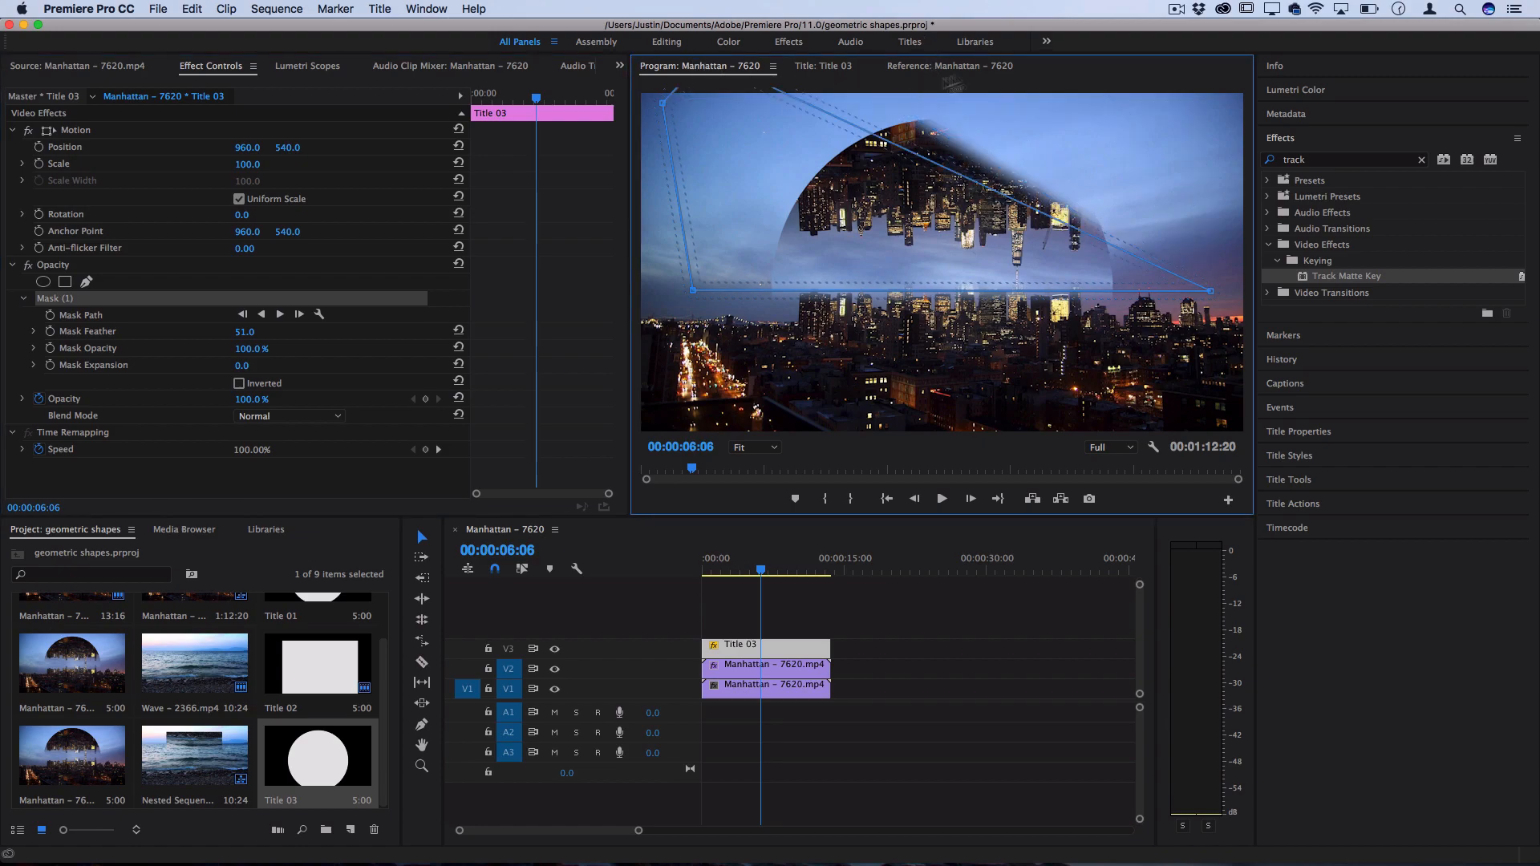
Compare hard and soft edges and settle the Mask Feather at about 102.
click(346, 354)
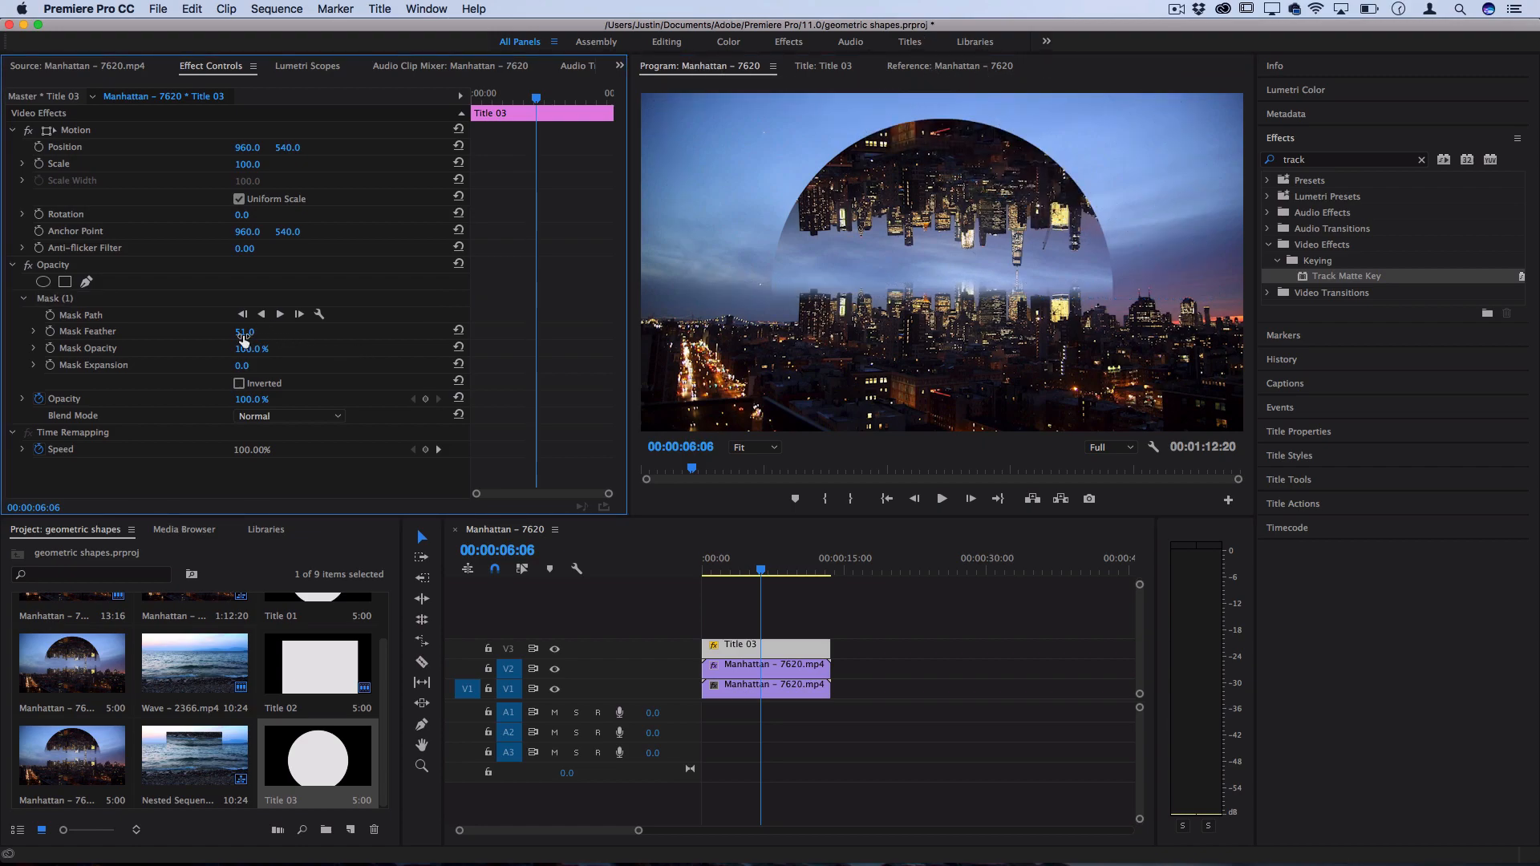
mouse_move(245, 331)
mouse_down()
mouse_move(277, 331)
mouse_move(239, 331)
mouse_up()
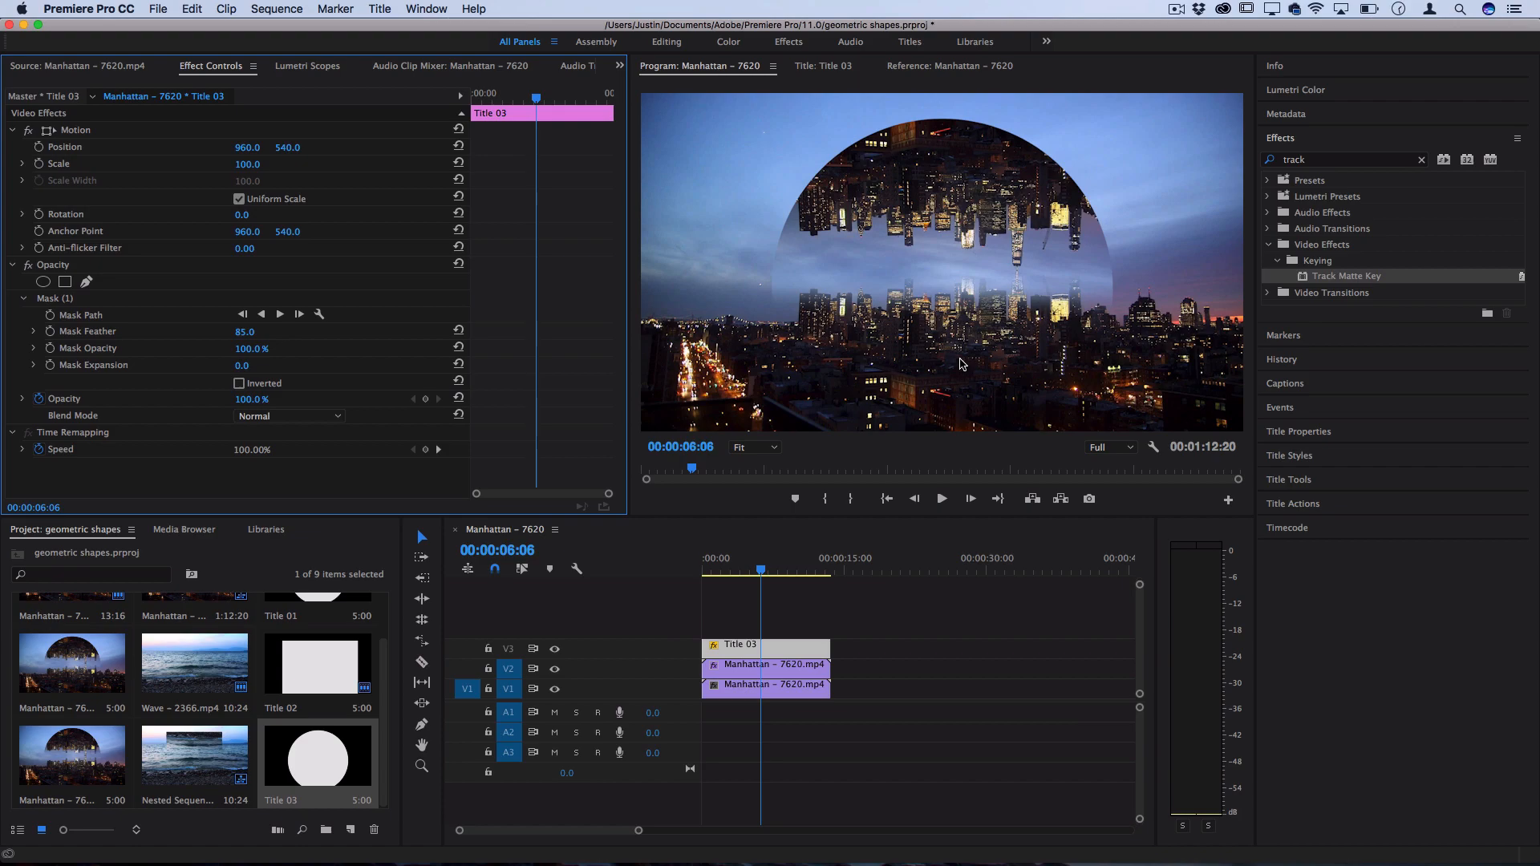
mouse_move(247, 331)
mouse_down()
mouse_move(181, 331)
mouse_move(313, 331)
mouse_up()
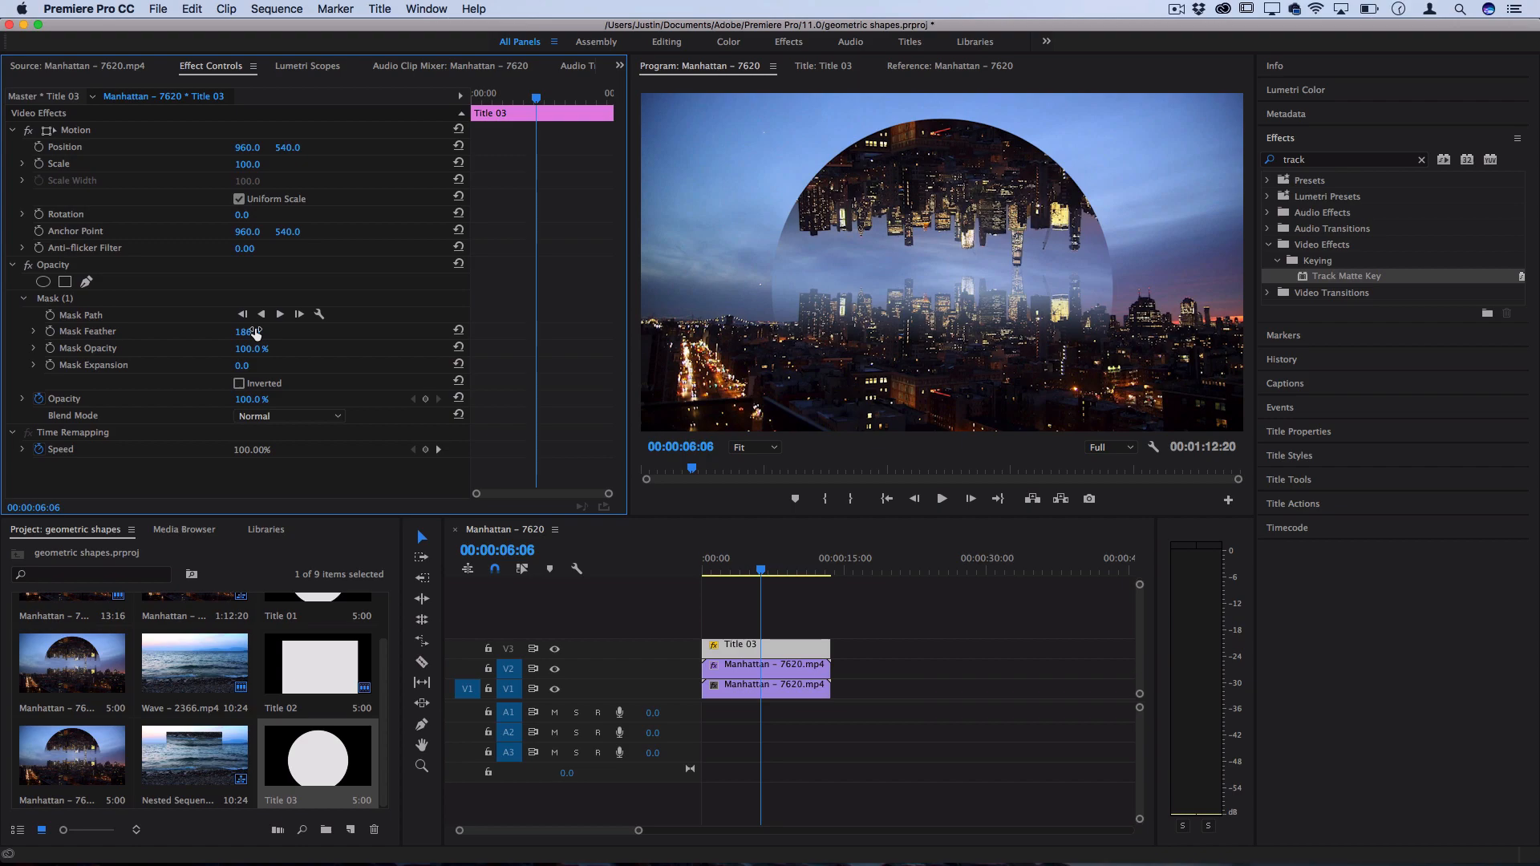
drag(249, 330, 247, 331)
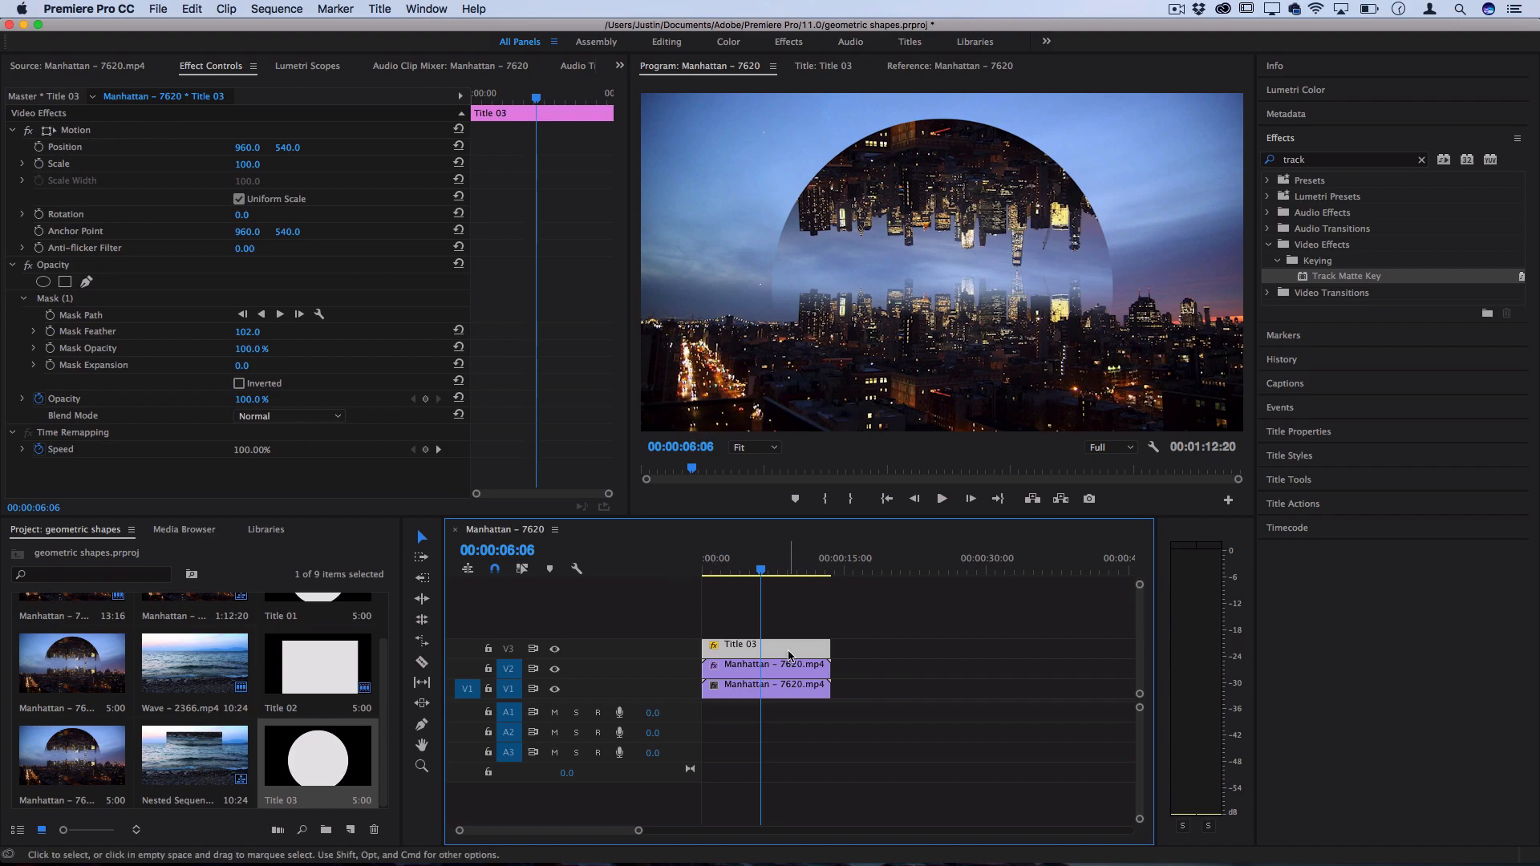
Try Position Y 740 on Title 03, then scrub it back to 479 so the dome sits higher.
click(288, 148)
text(740)
key(Return)
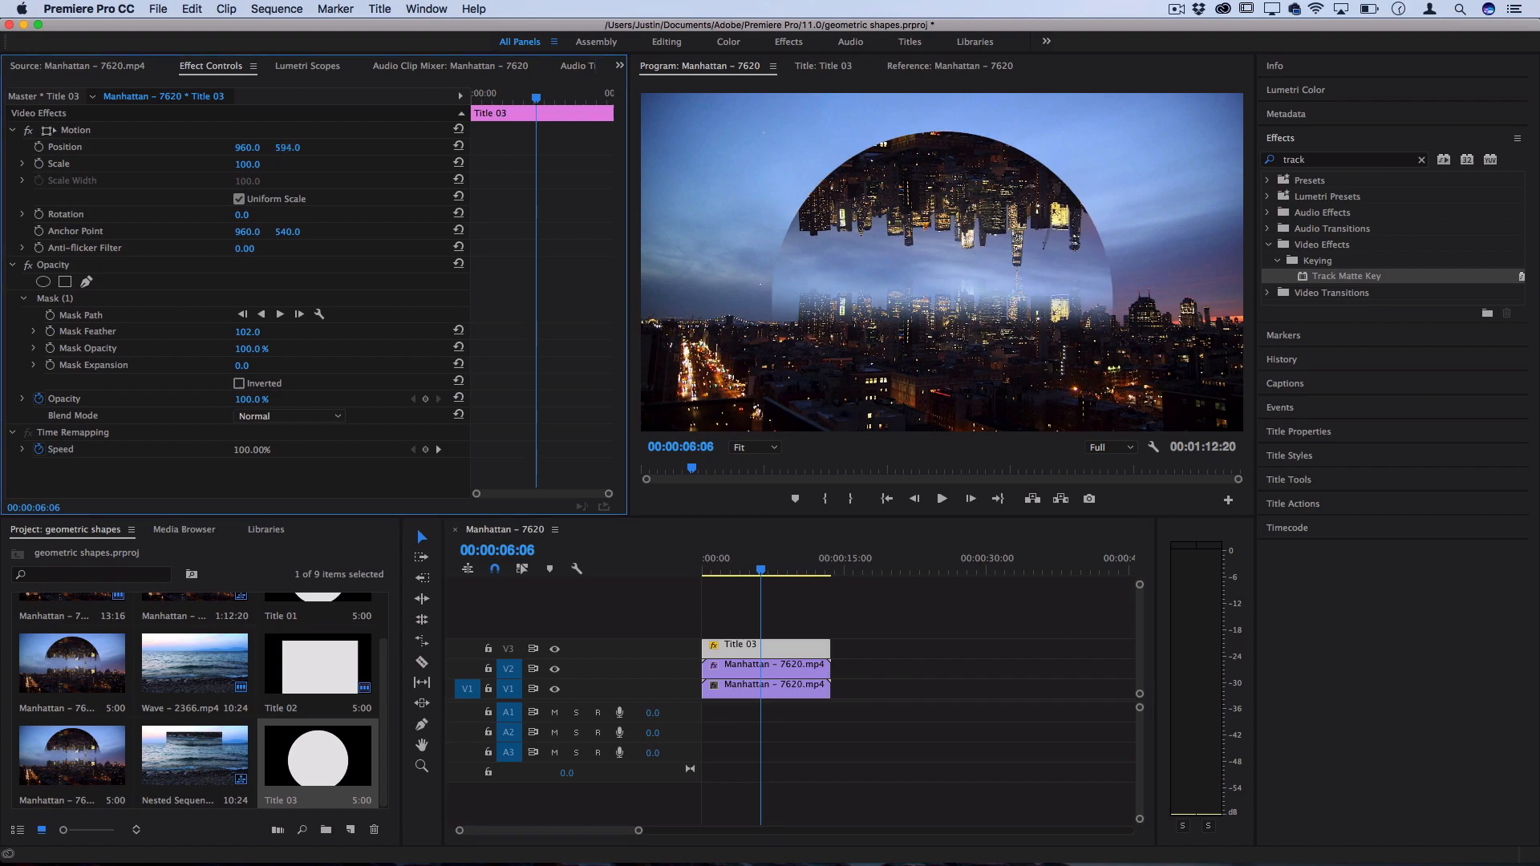
drag(289, 147, 285, 147)
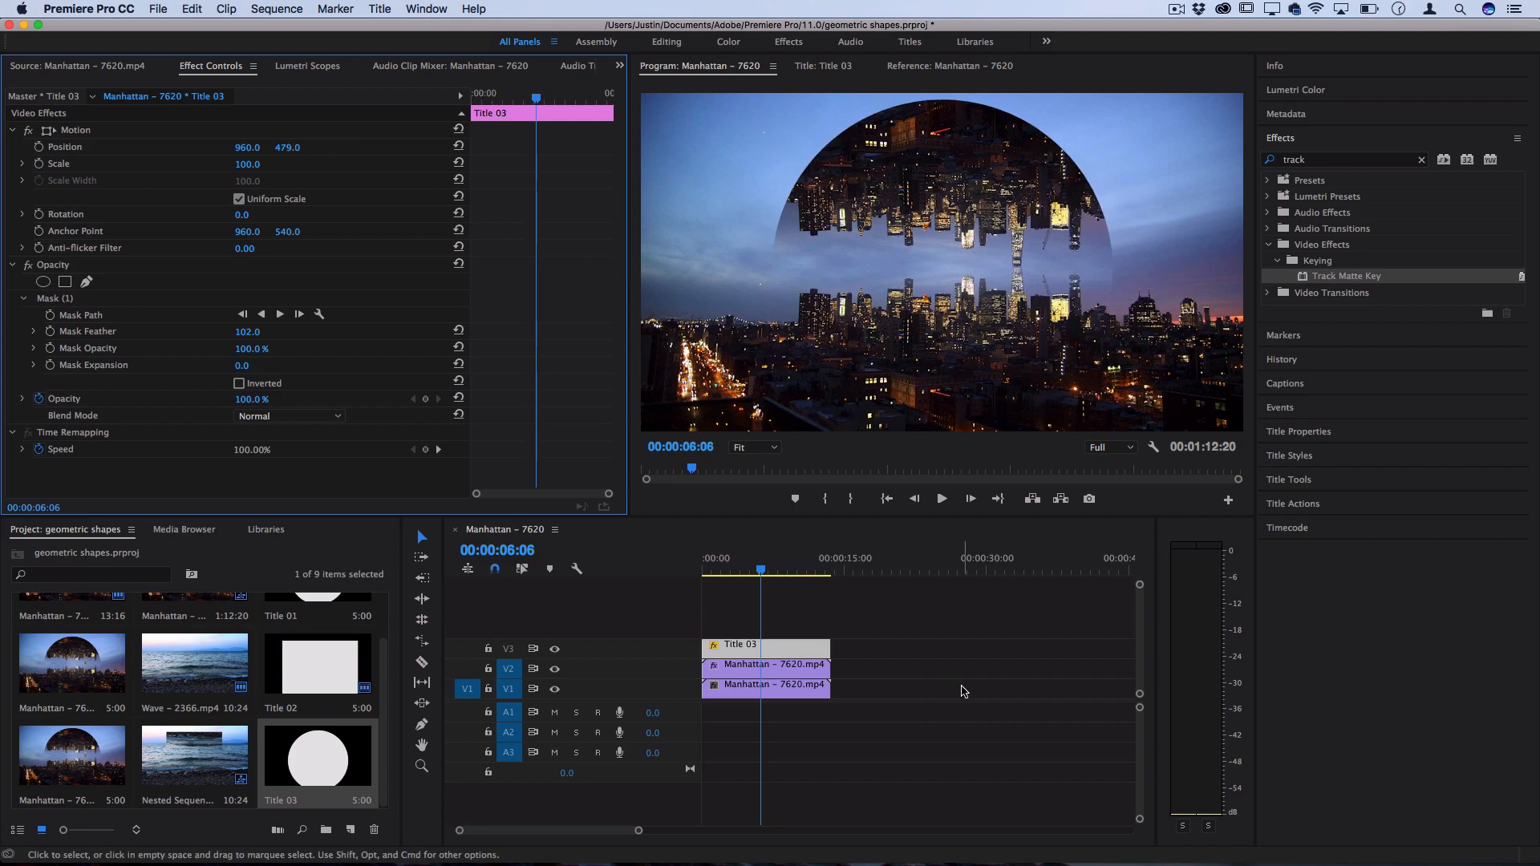
Move the V2 Manhattan clip up to Position Y 538 and undo the accidental X shift.
click(794, 669)
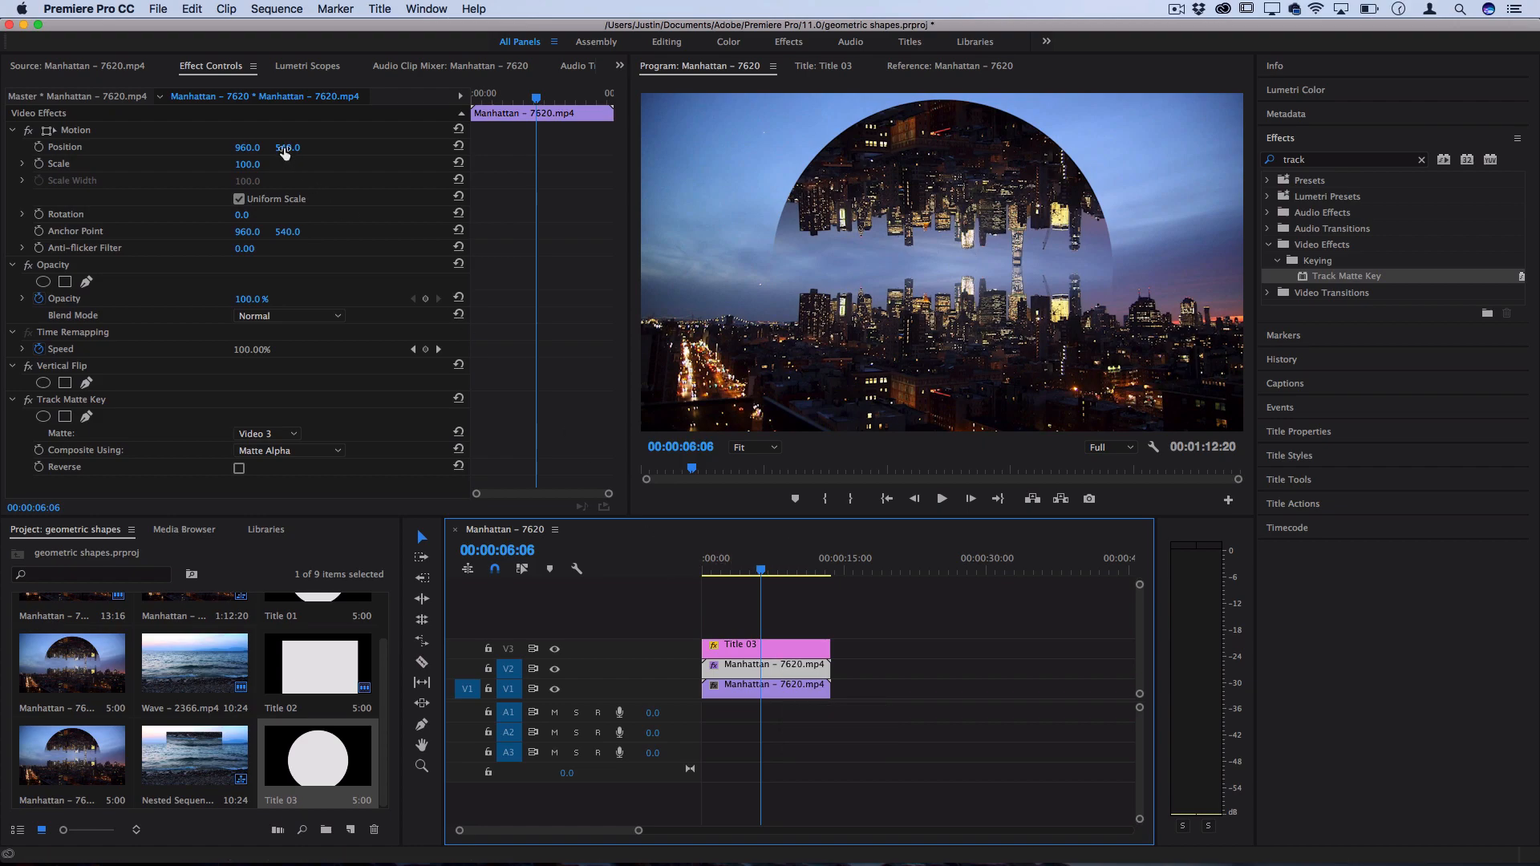
drag(286, 148, 251, 147)
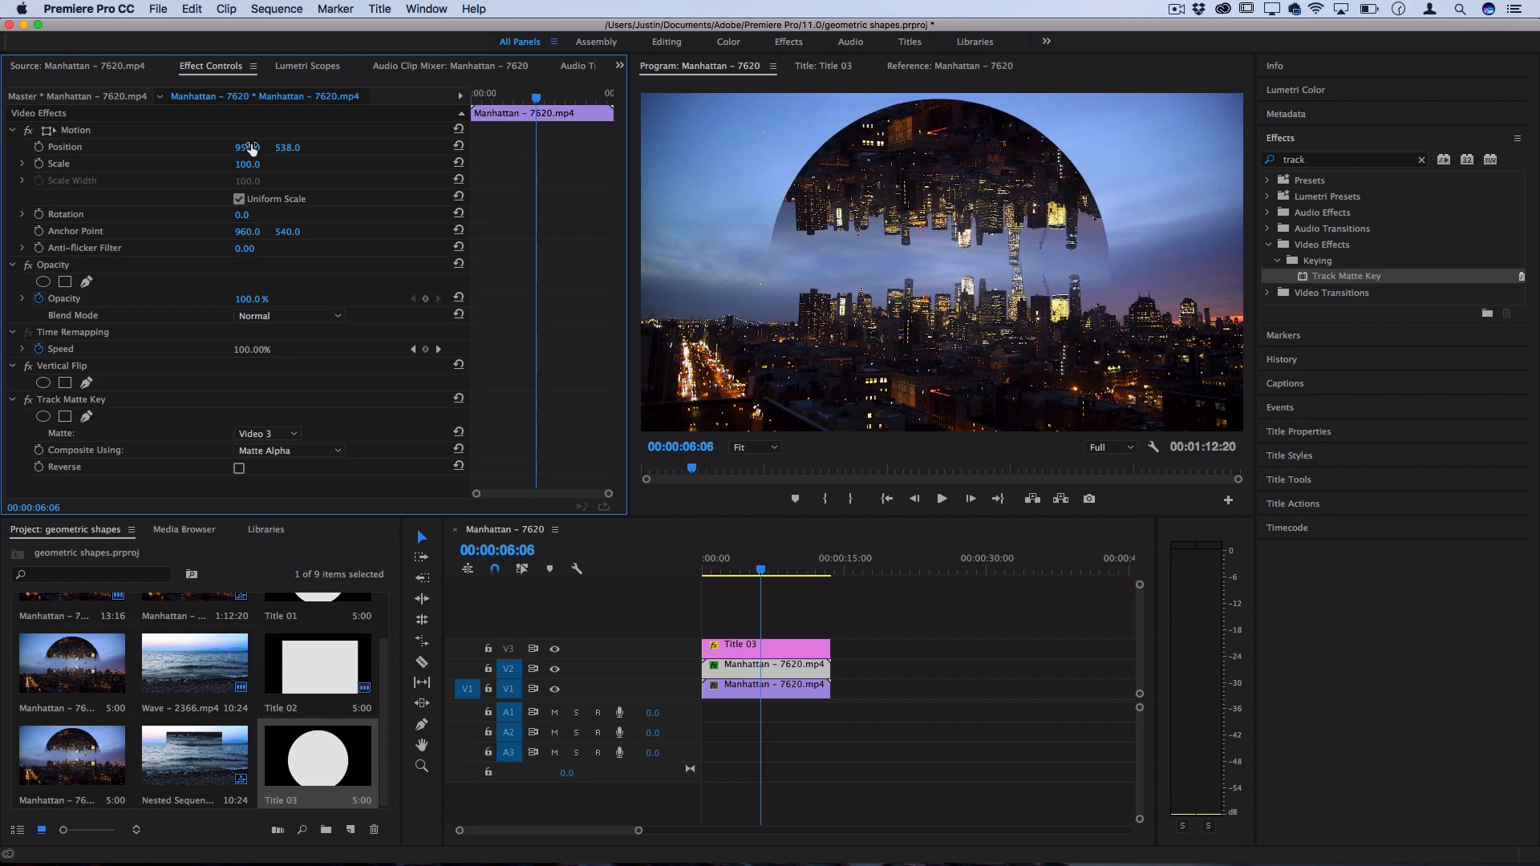
key(super)
key(super+z)
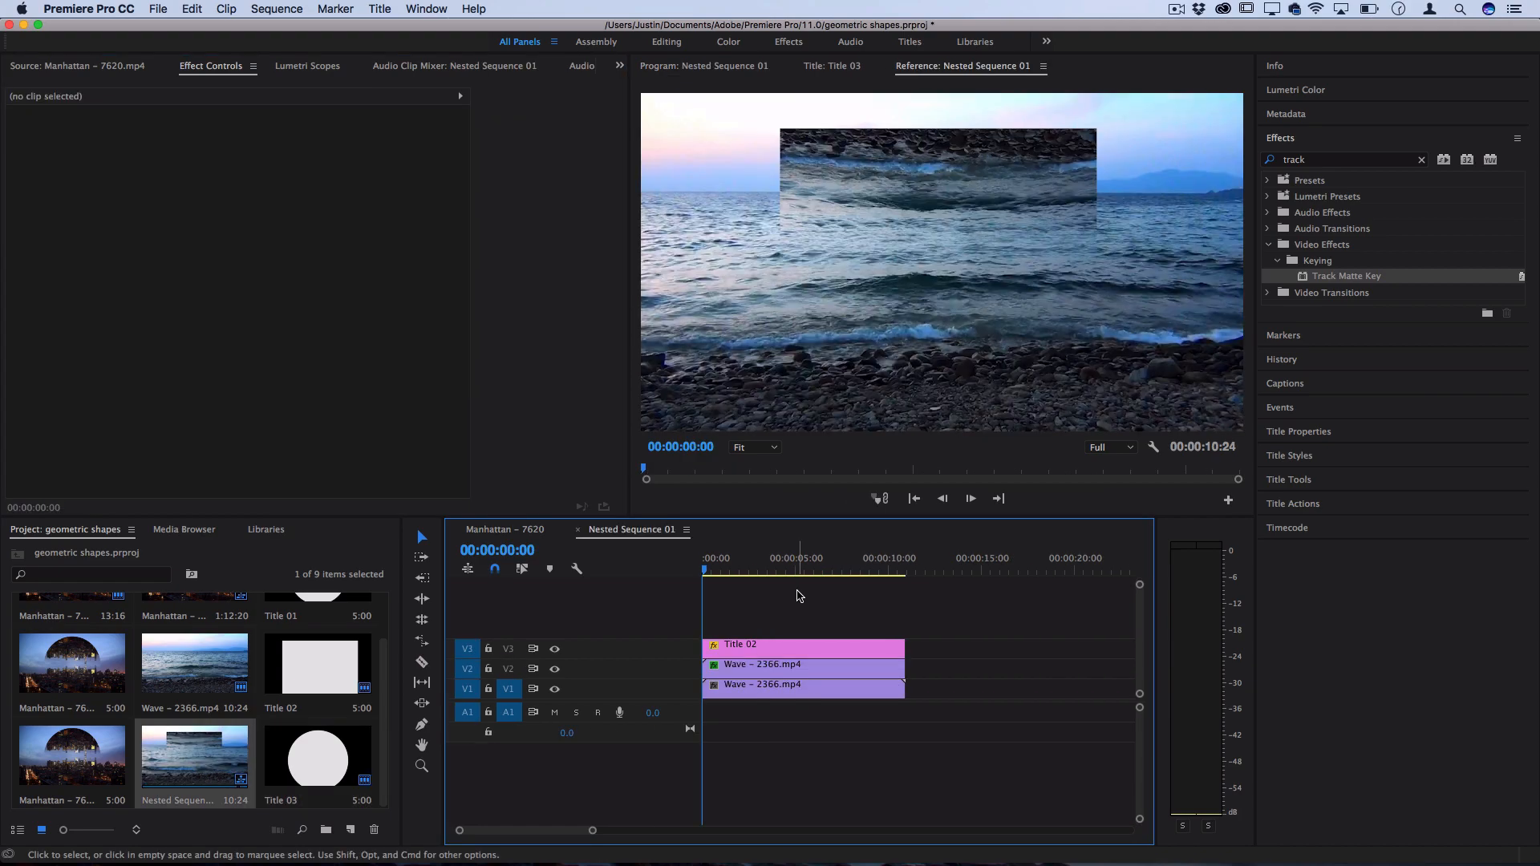
Scrub Nested Sequence 01's waves and inspect Title 02's square feathered matte.
drag(734, 561, 772, 565)
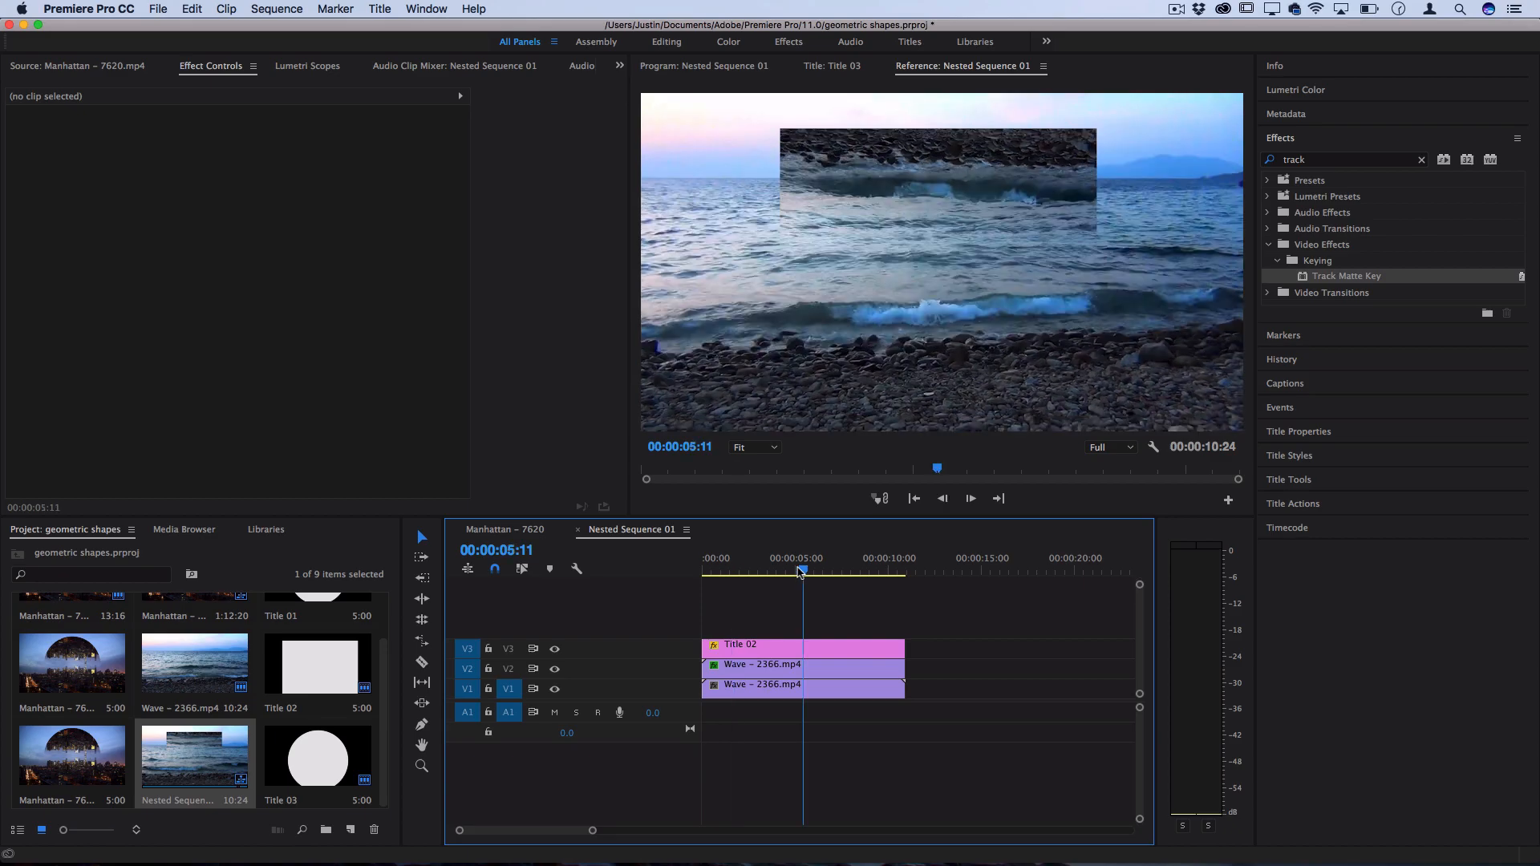
double_click(739, 645)
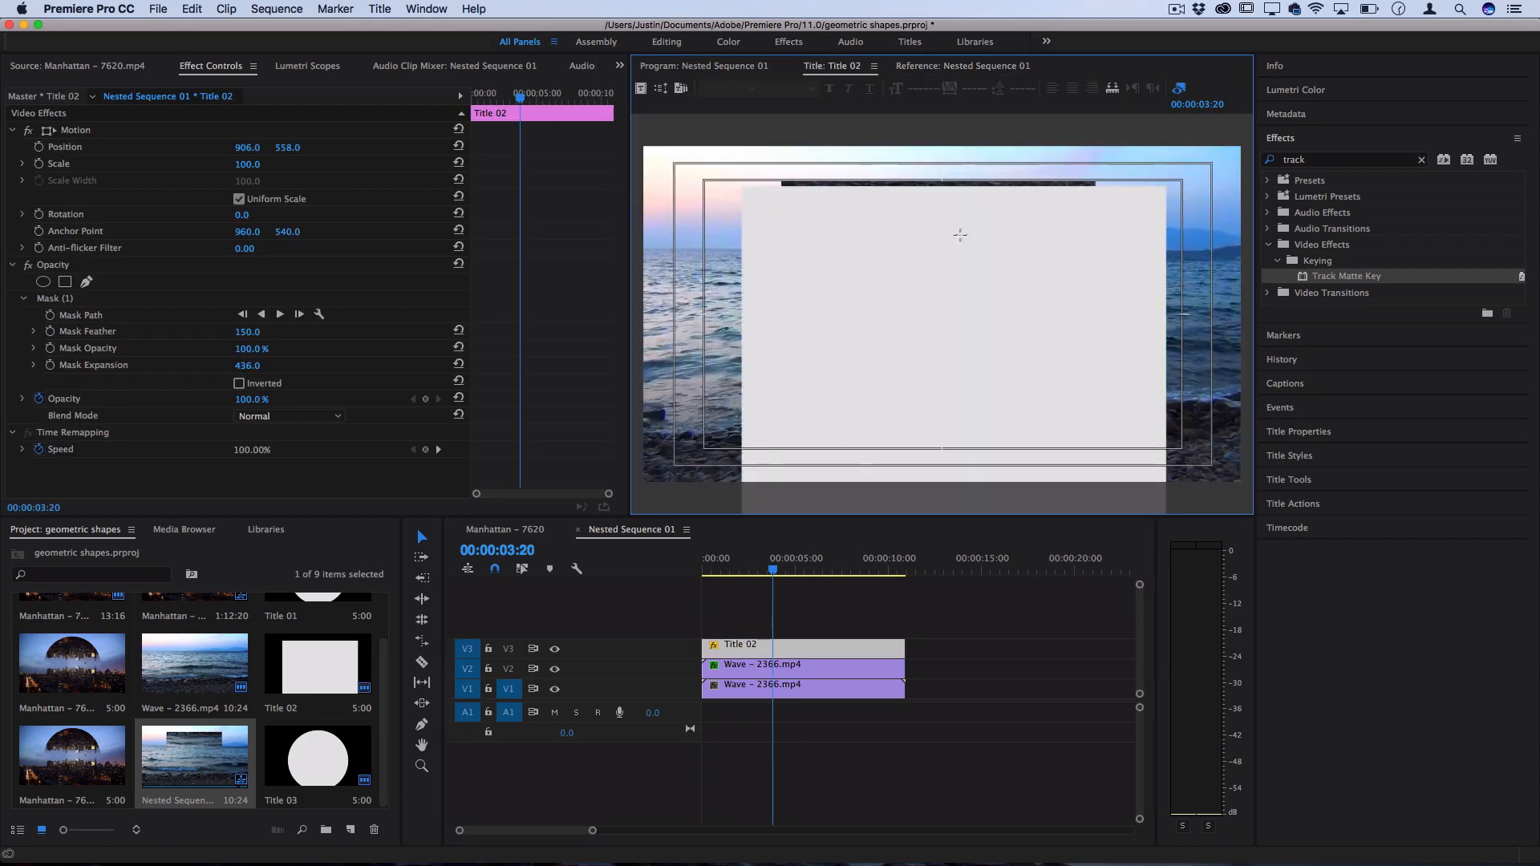
drag(775, 576, 792, 578)
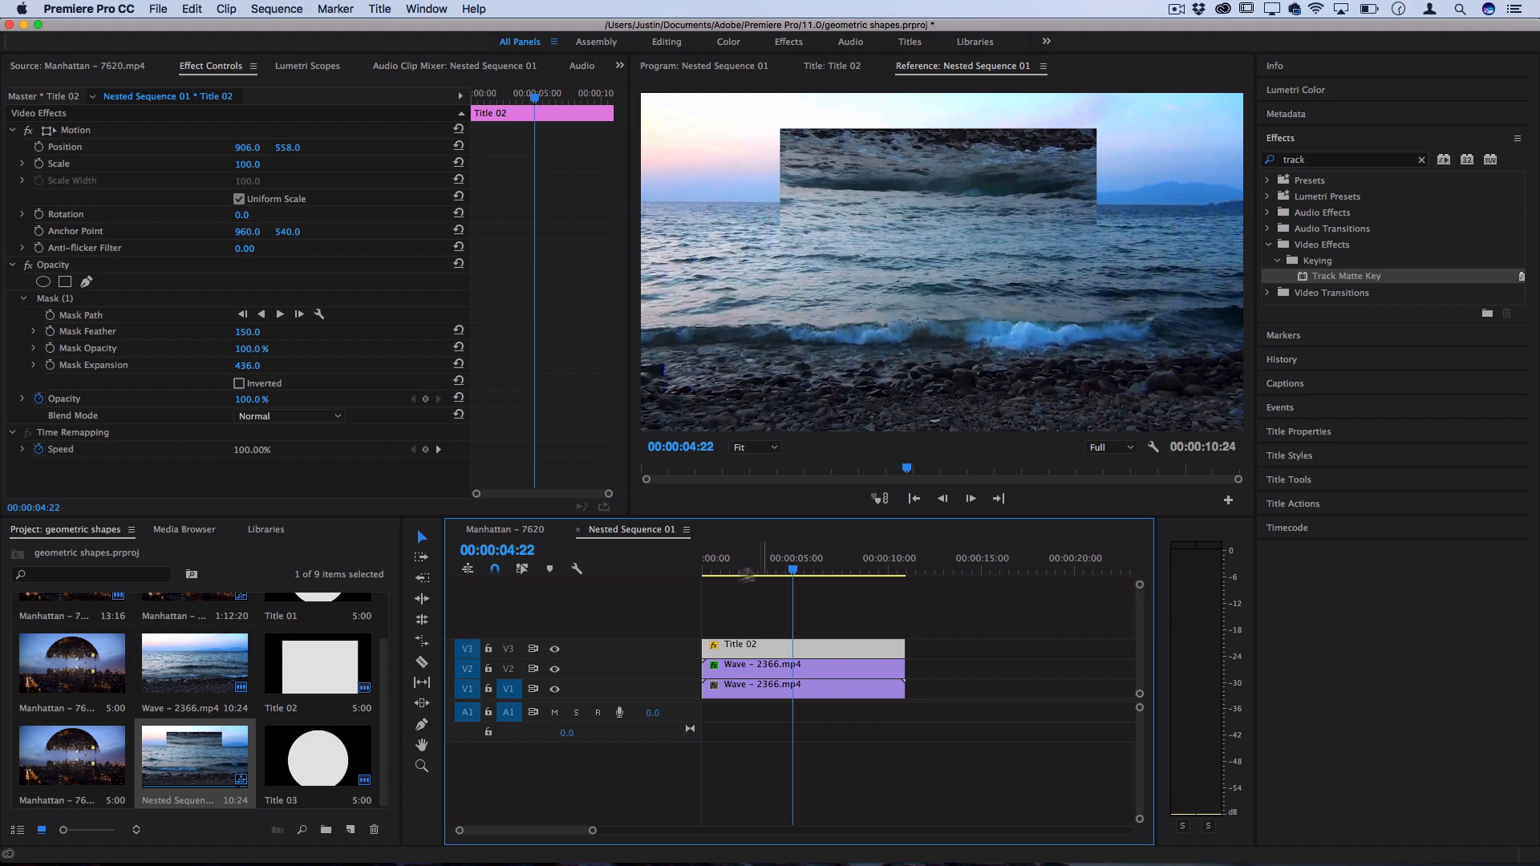
scroll(325, 749, up, 3)
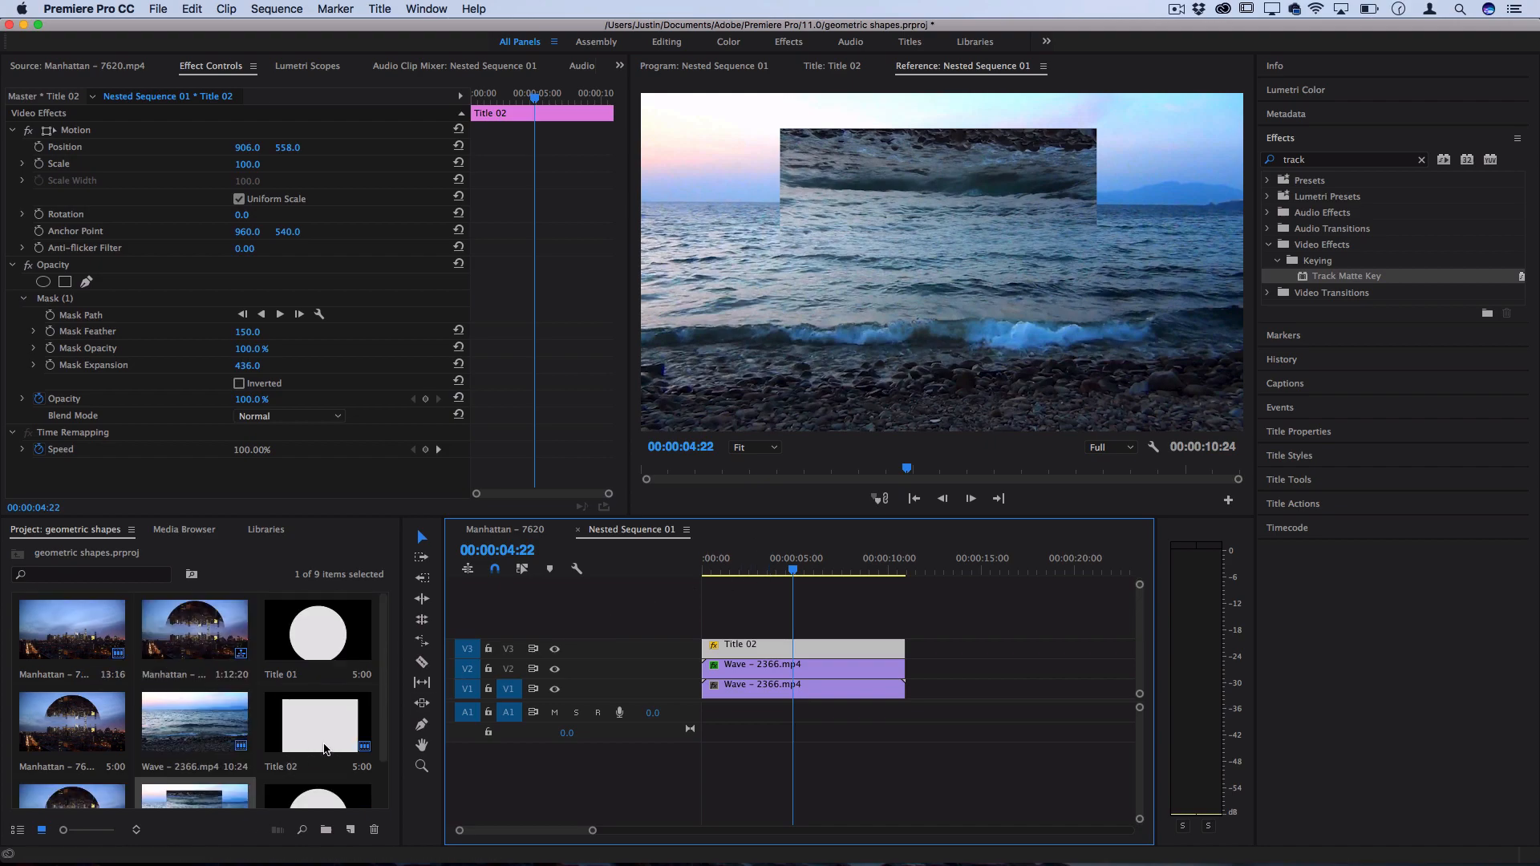